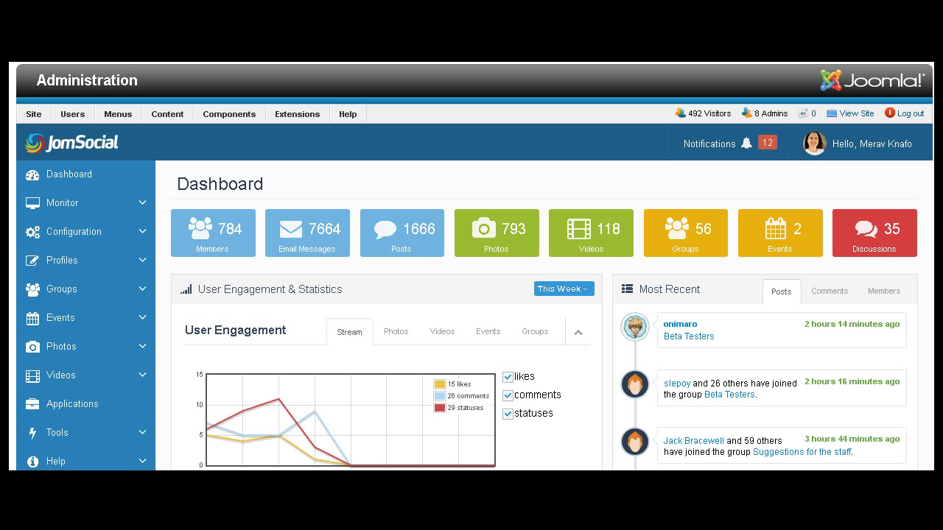
# Look over the dashboard's counters, engagement statistics, demographic chart and member locations
pyautogui.scroll(-10, 471, 295)
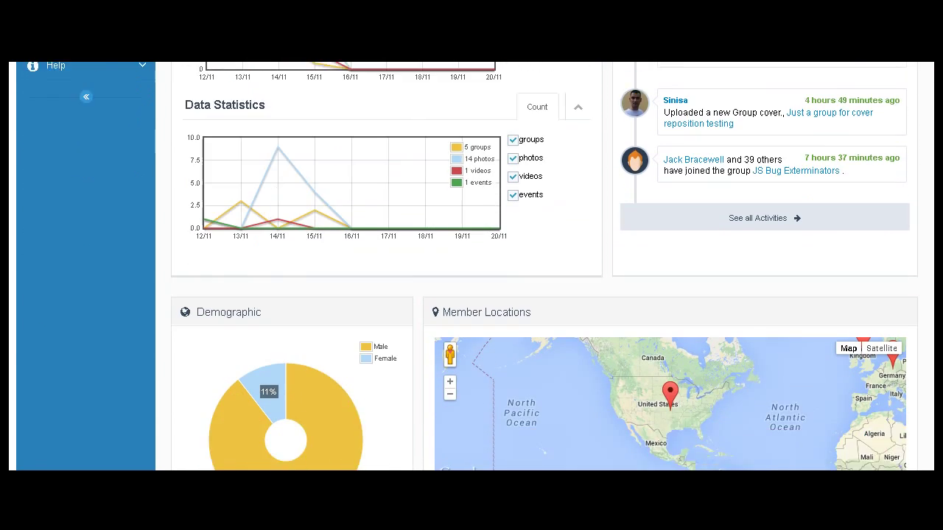
pyautogui.scroll(10, 471, 295)
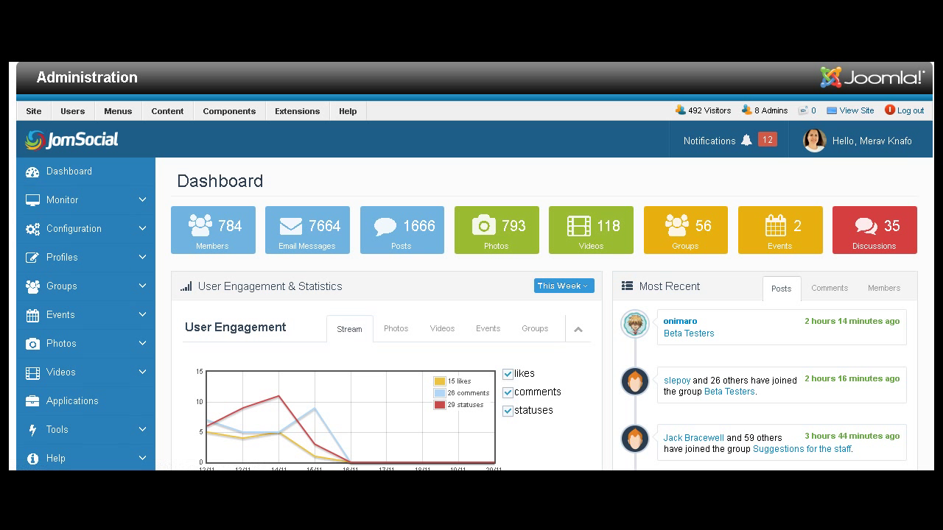
pyautogui.scroll(-1, 475, 266)
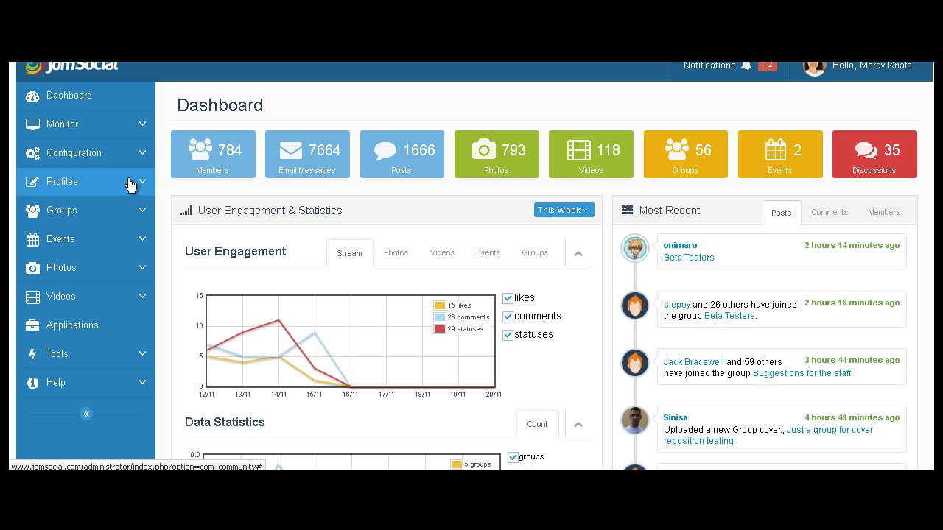
# Expand and collapse the Monitor section, and shrink the sidebar to icons before restoring its full width
pyautogui.click(116, 124)
pyautogui.click(115, 123)
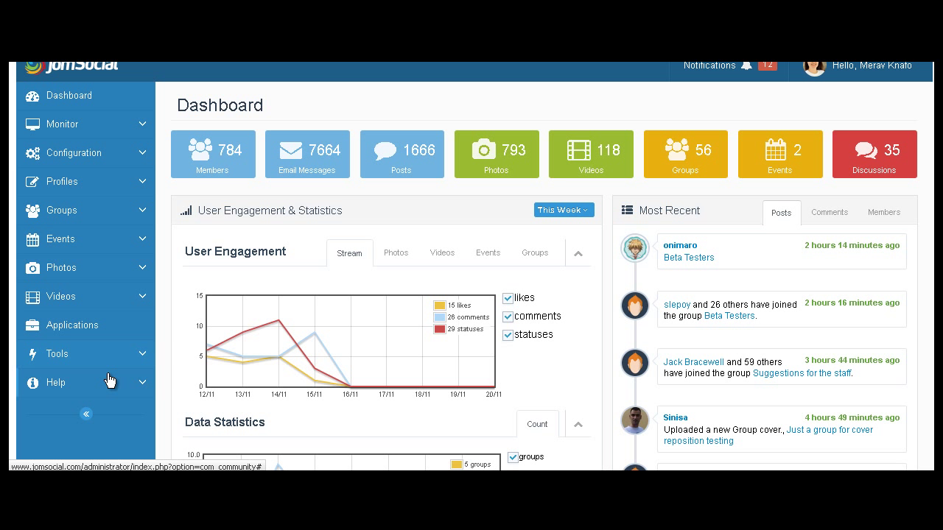
pyautogui.click(86, 415)
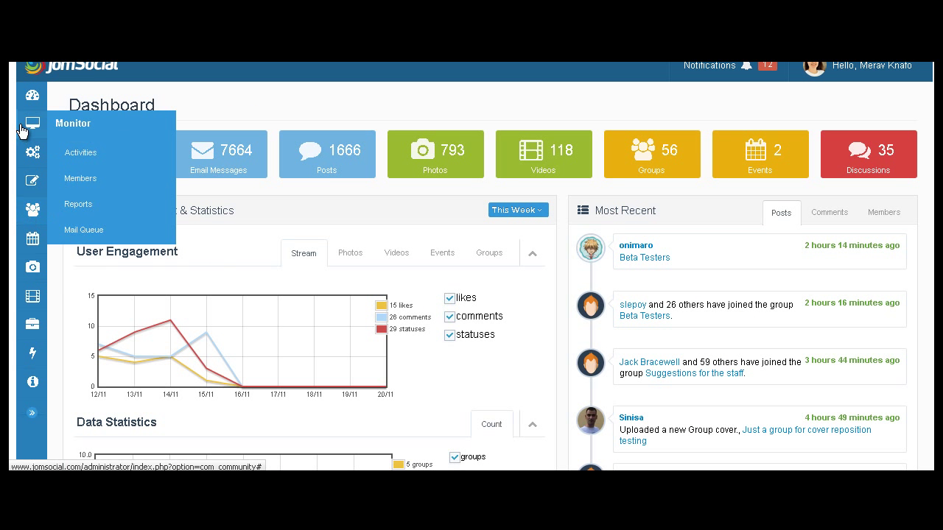
pyautogui.click(32, 413)
pyautogui.scroll(2, 364, 281)
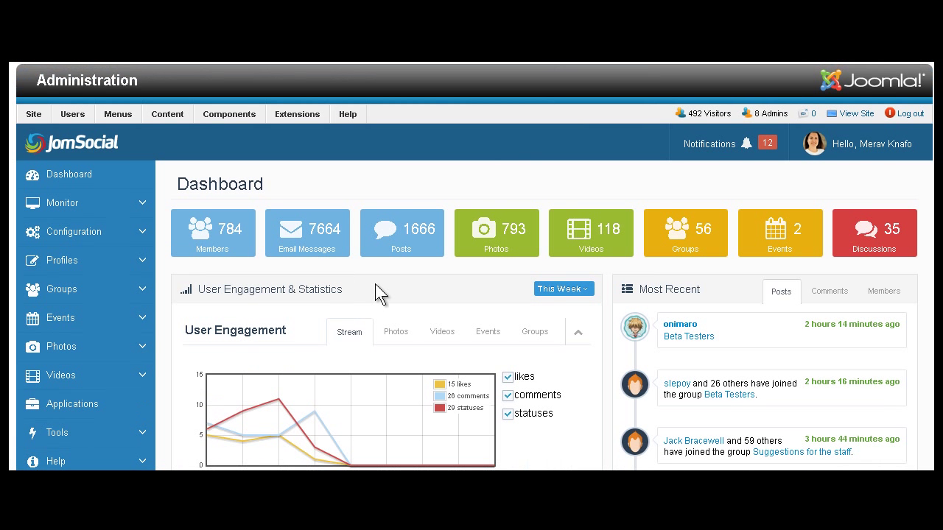
# View the pending groups and pending members notifications and close the list
pyautogui.click(762, 144)
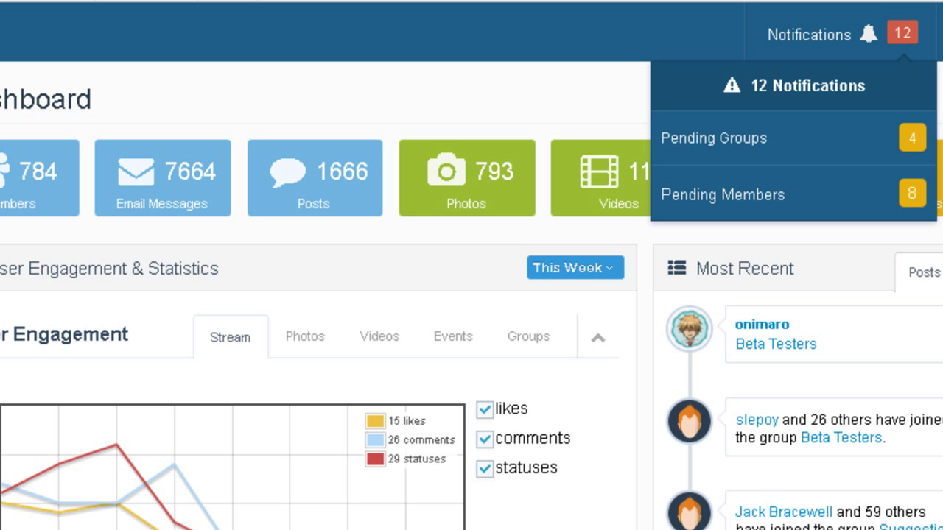
pyautogui.scroll(-3, 471, 265)
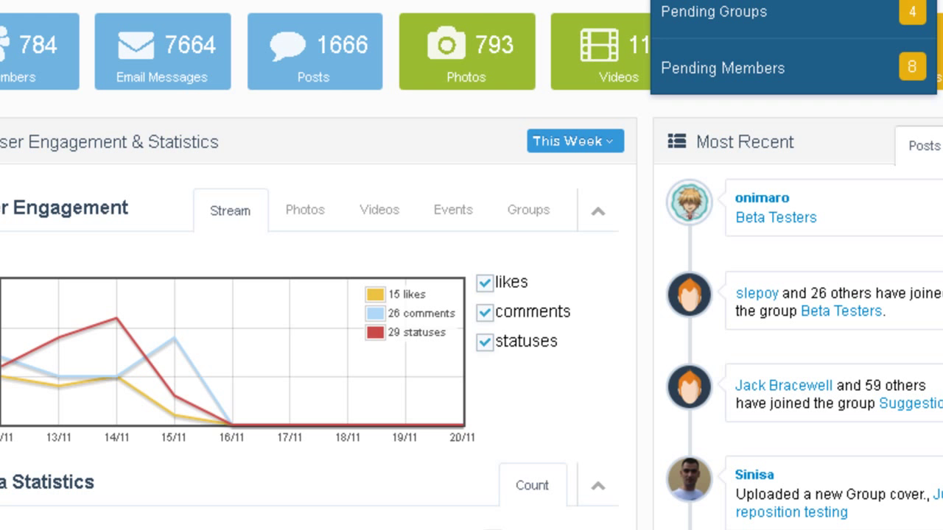
pyautogui.click(506, 10)
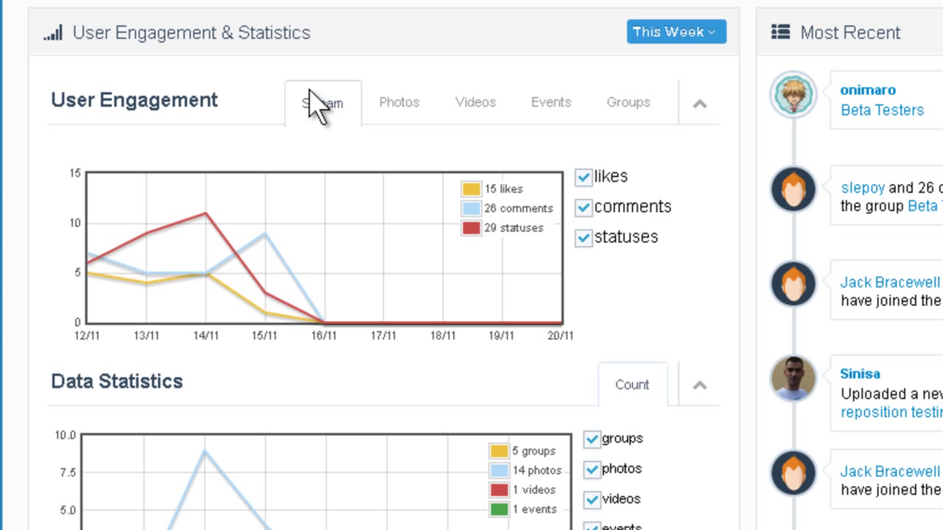
# View the User Engagement charts for photos, videos, events and groups in turn
pyautogui.click(391, 104)
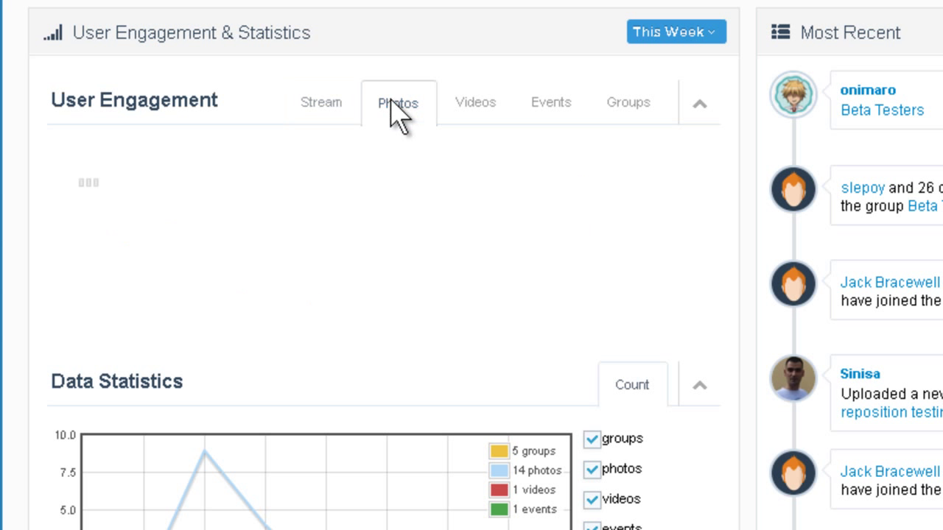
pyautogui.click(477, 112)
pyautogui.click(546, 120)
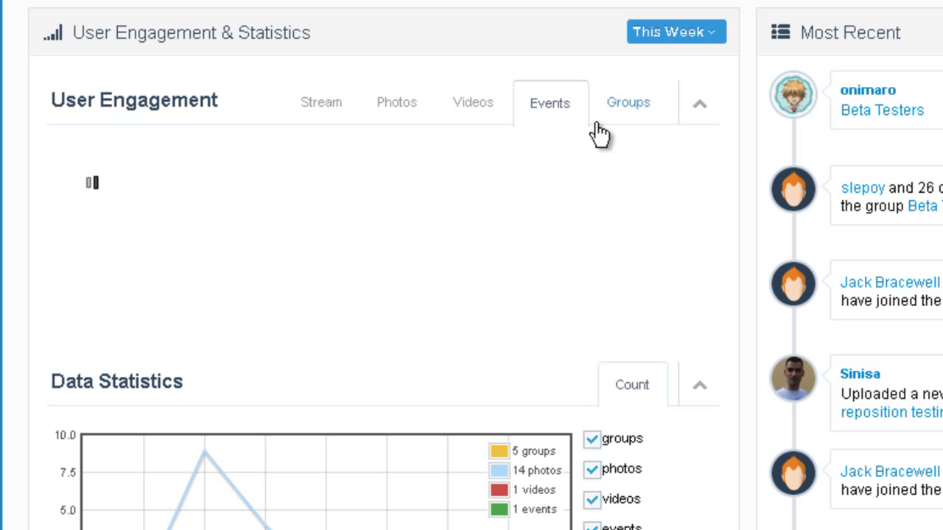
pyautogui.click(625, 122)
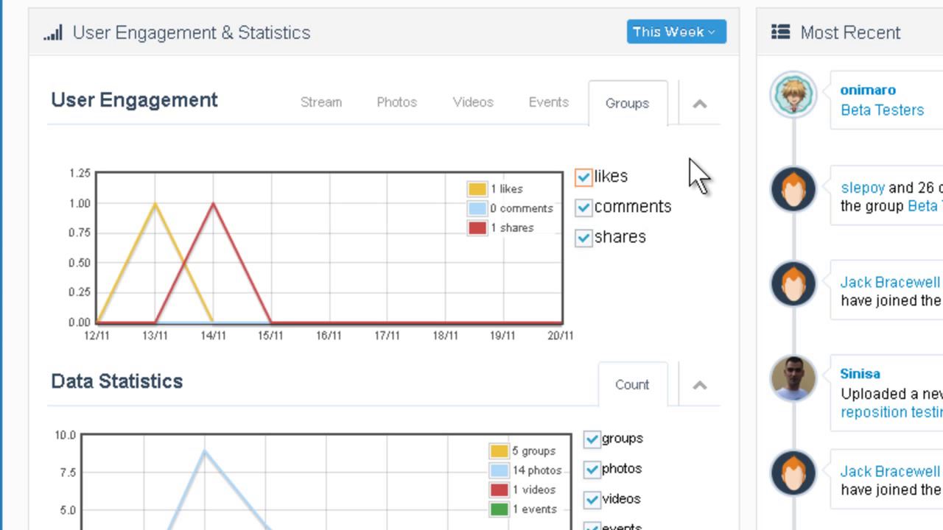
# Collapse and re-expand the User Engagement chart, and view the available statistics periods without changing the selection
pyautogui.click(701, 114)
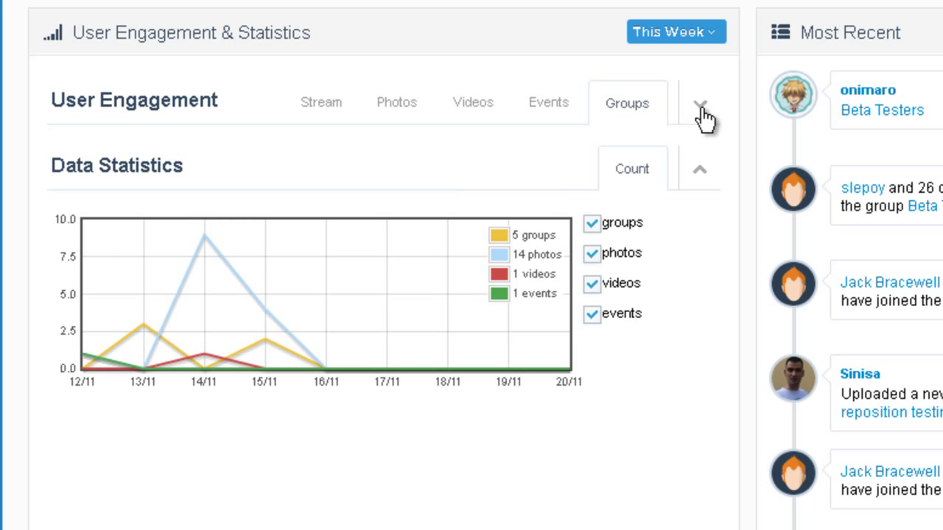
pyautogui.click(701, 114)
pyautogui.click(697, 37)
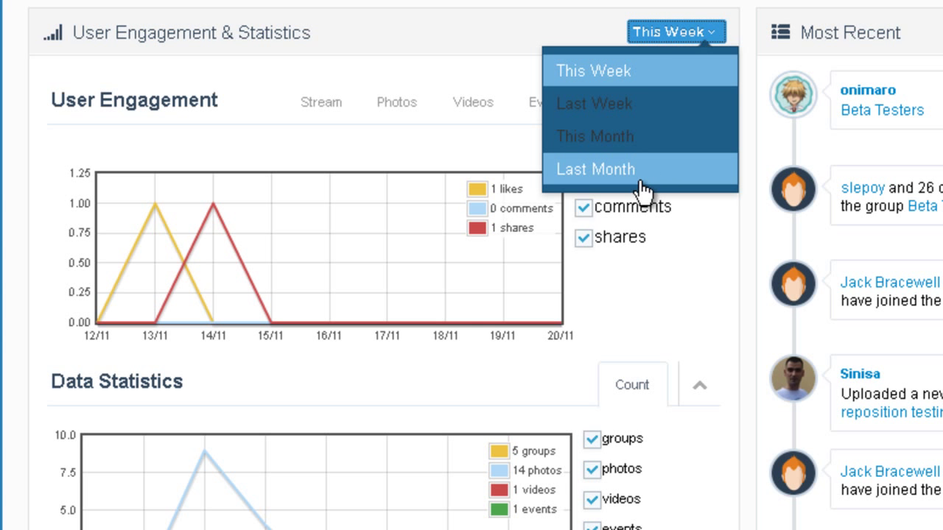
pyautogui.click(459, 95)
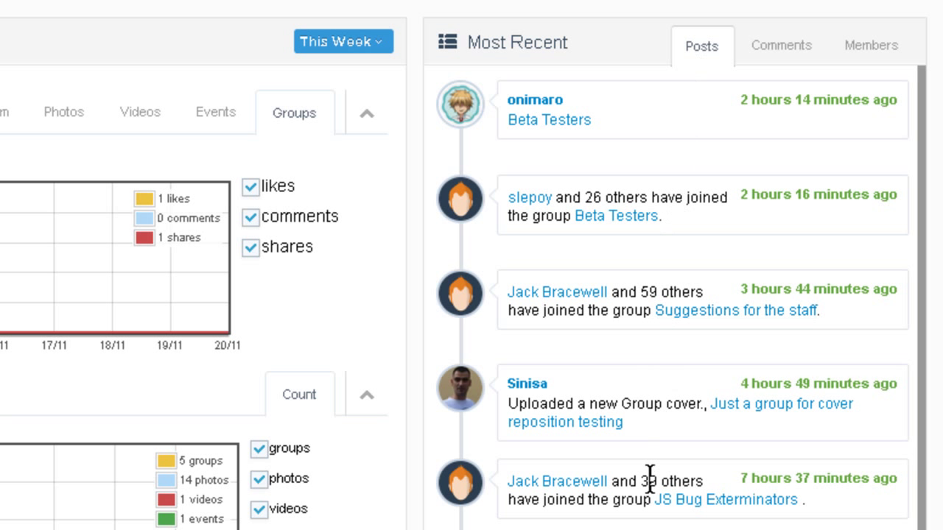
# View the most recent comments and the most recent members on the dashboard
pyautogui.click(788, 57)
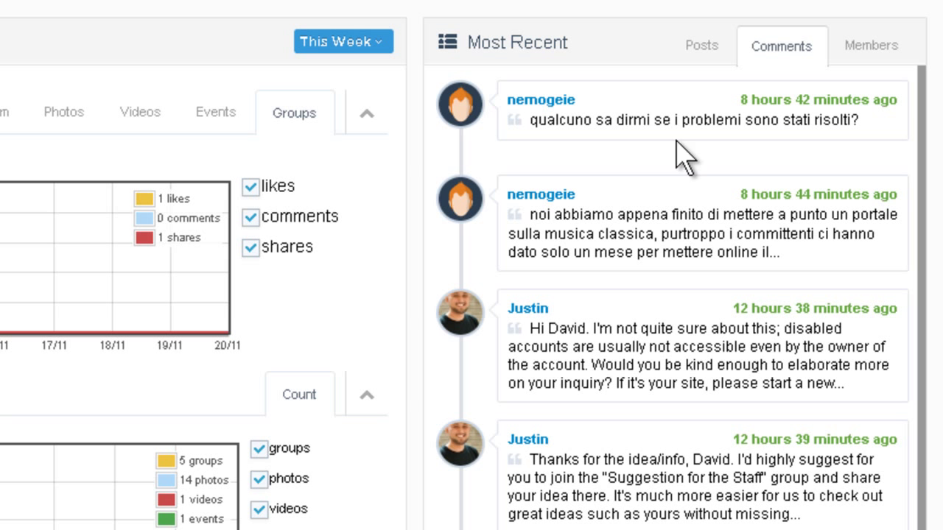
pyautogui.click(865, 59)
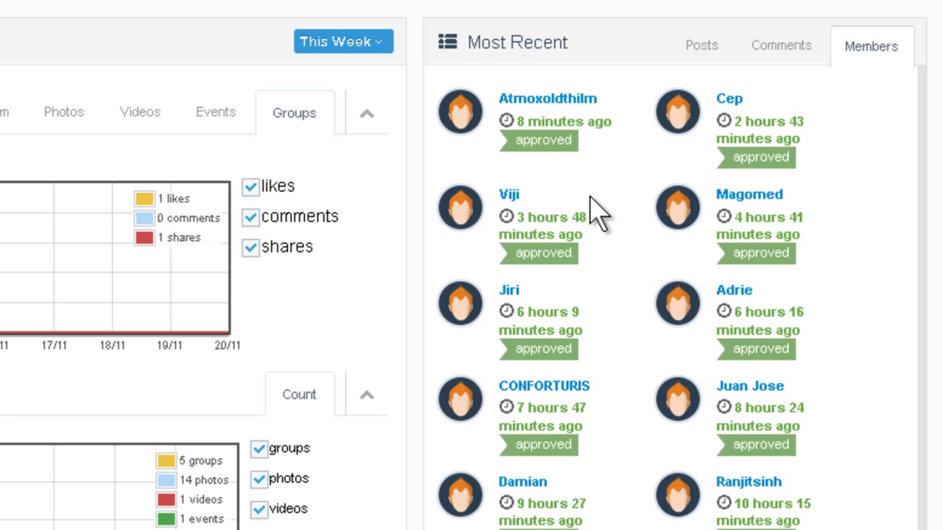
# Examine the Member Locations map across North America and Europe
pyautogui.scroll(-3, 604, 242)
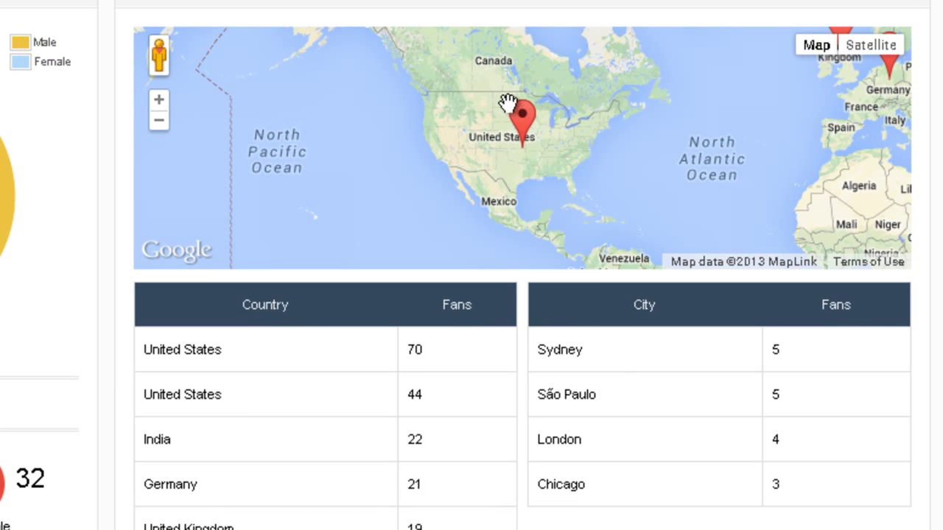
pyautogui.moveTo(669, 99); pyautogui.dragTo(496, 204)
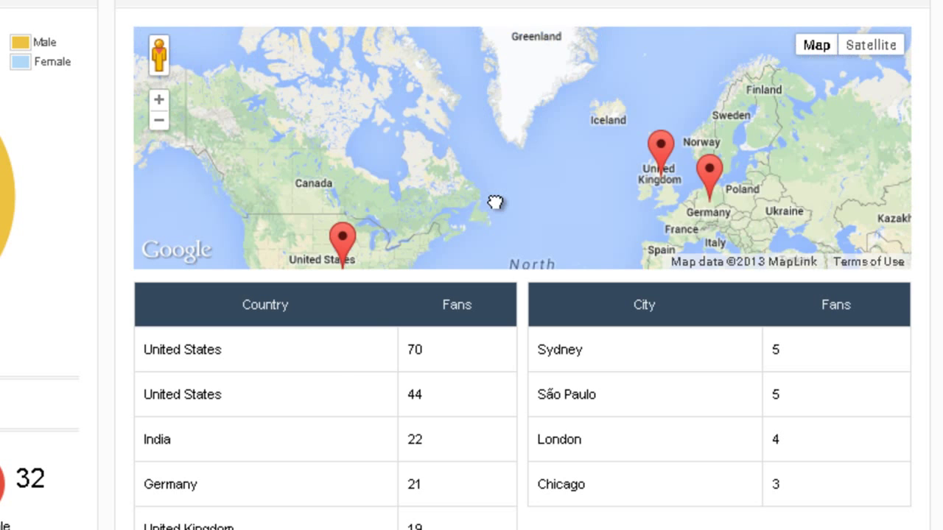
pyautogui.moveTo(354, 110); pyautogui.dragTo(414, 84)
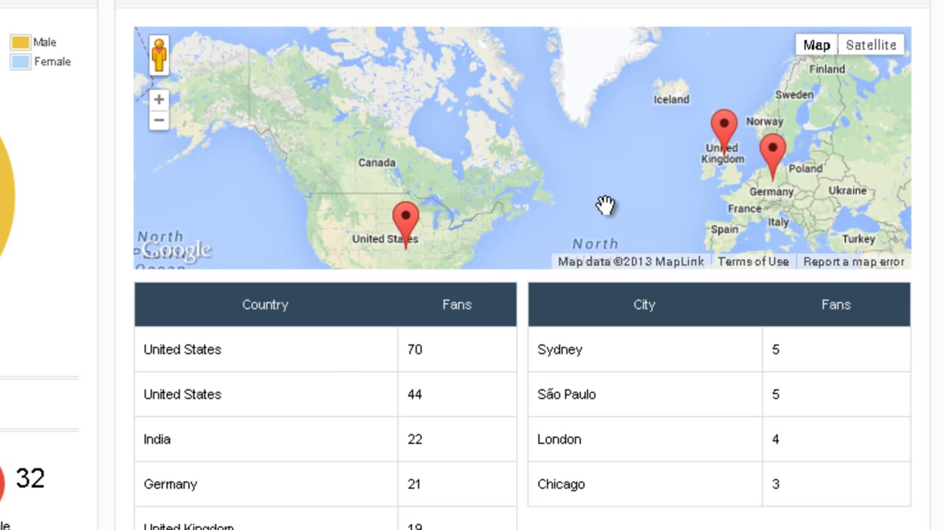
pyautogui.moveTo(707, 226); pyautogui.dragTo(651, 177)
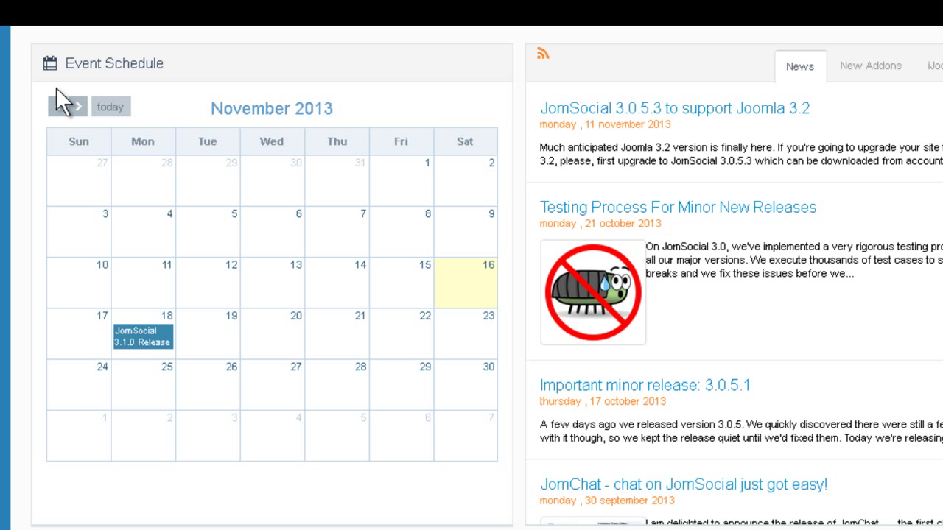
# Page the Event Schedule calendar back to October 2013 and forward to November 2013, twice
pyautogui.click(57, 108)
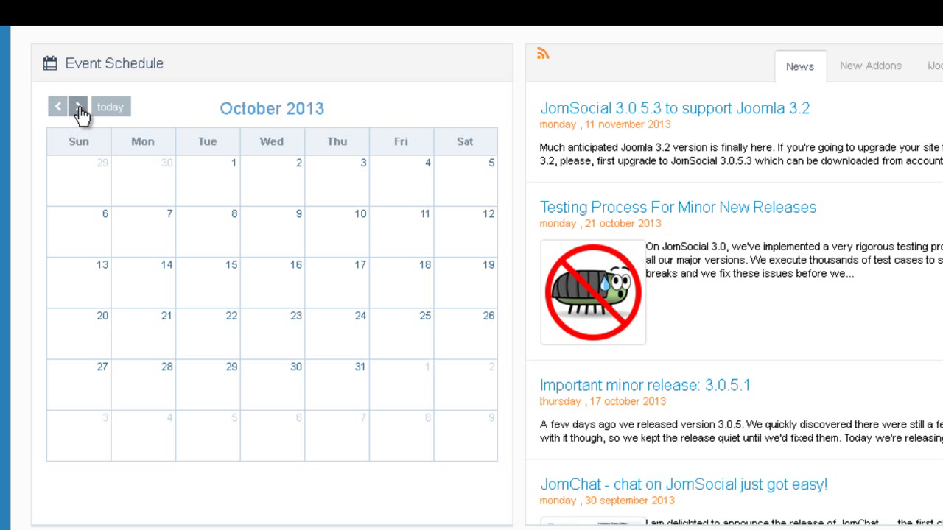
pyautogui.click(78, 108)
pyautogui.click(58, 108)
pyautogui.click(78, 107)
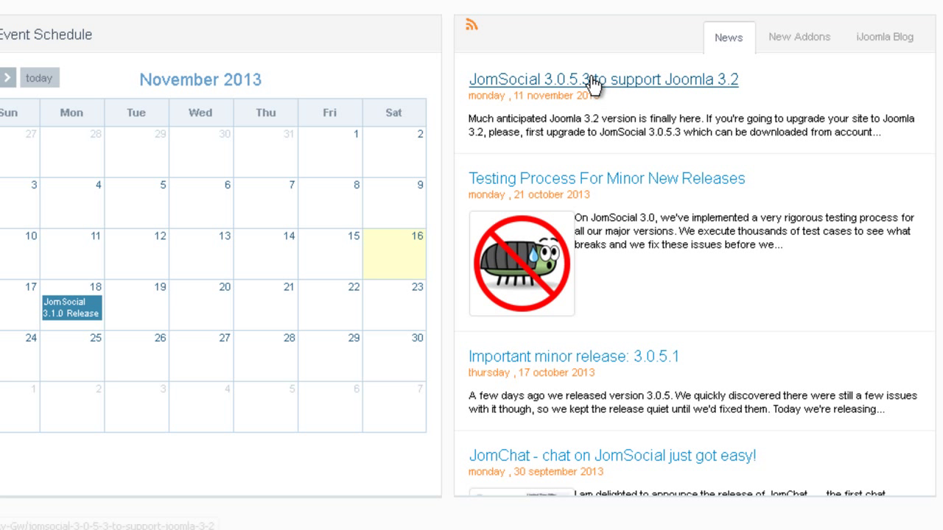
# Browse the New Addons feed in the news box and switch to the iJoomla Blog feed
pyautogui.click(805, 47)
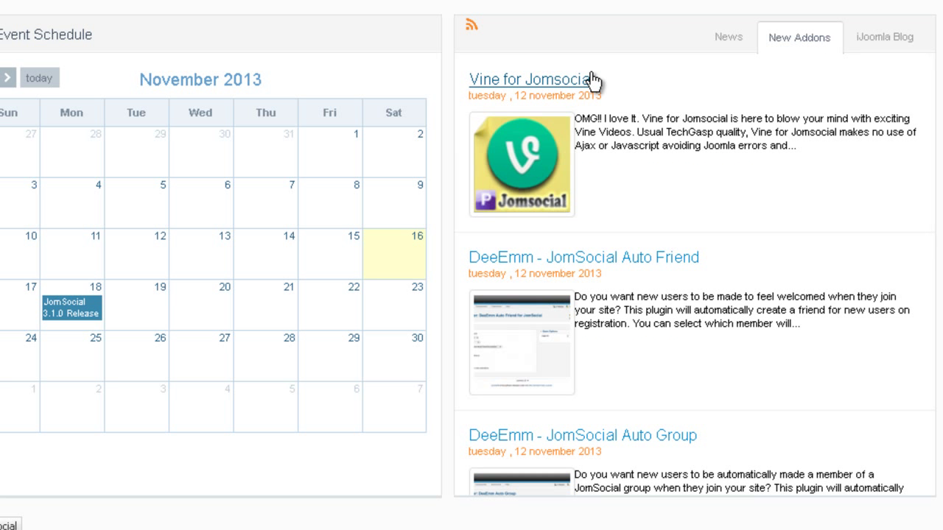
pyautogui.scroll(-4, 611, 95)
pyautogui.scroll(2, 621, 123)
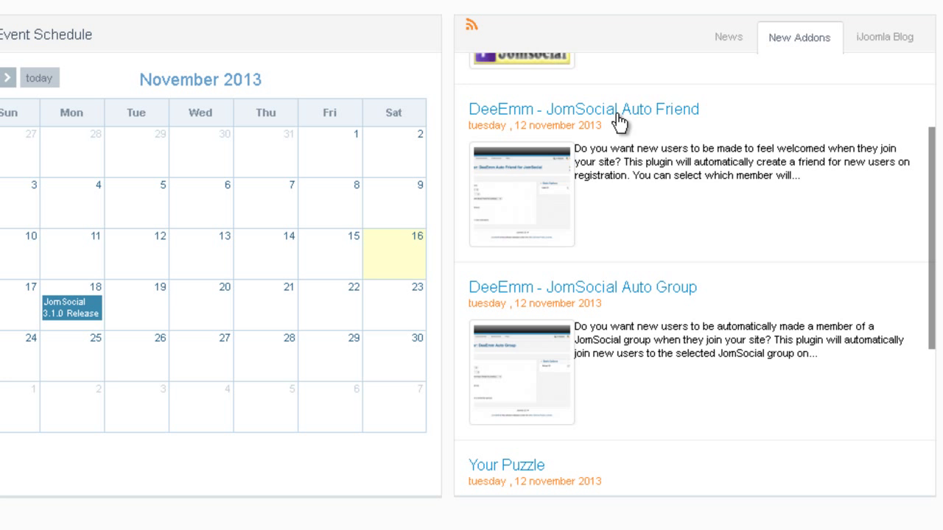
pyautogui.scroll(2, 619, 122)
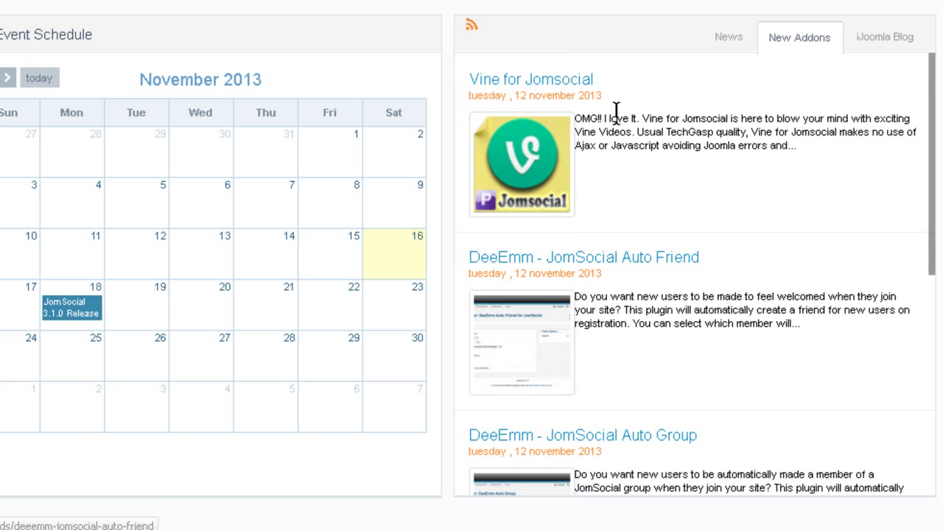
pyautogui.click(895, 44)
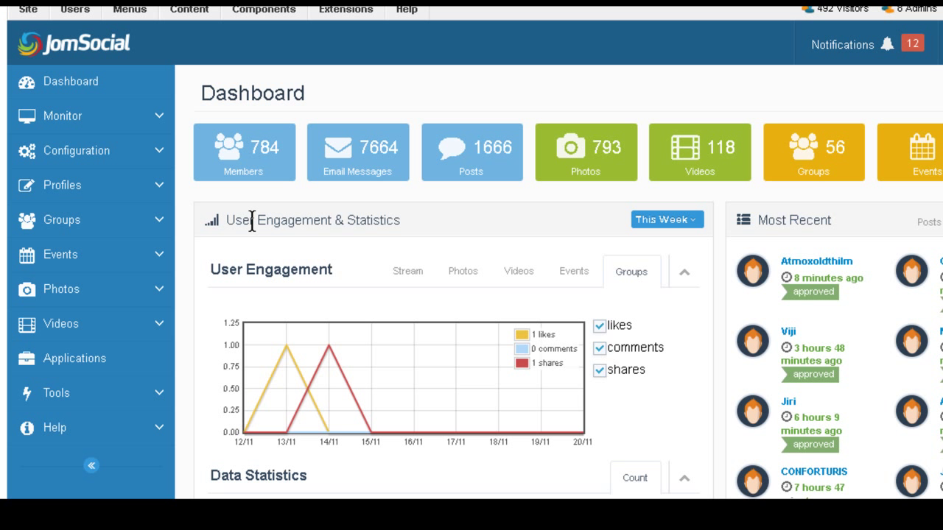
# Open the Activities page of the Monitor section and look through the activity list to its end
pyautogui.click(99, 118)
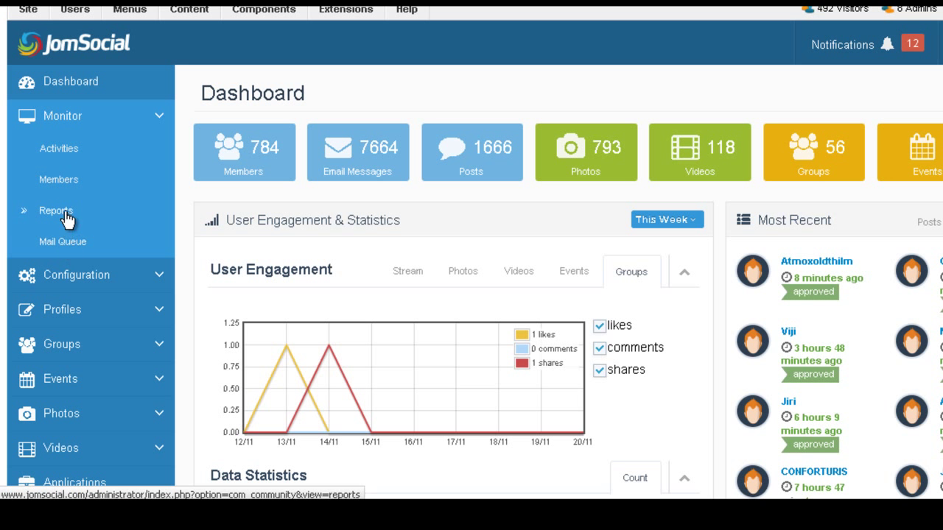
pyautogui.click(61, 155)
pyautogui.scroll(-5, 424, 213)
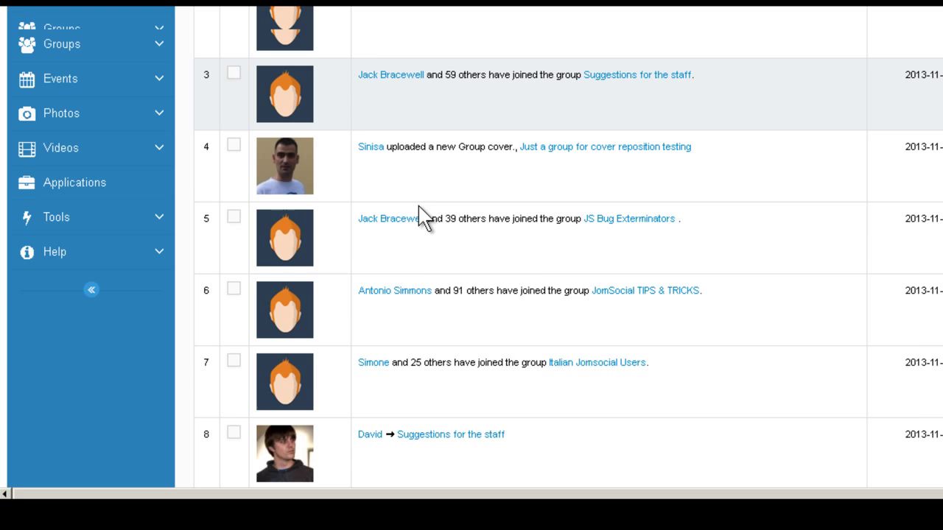
pyautogui.scroll(-7, 424, 214)
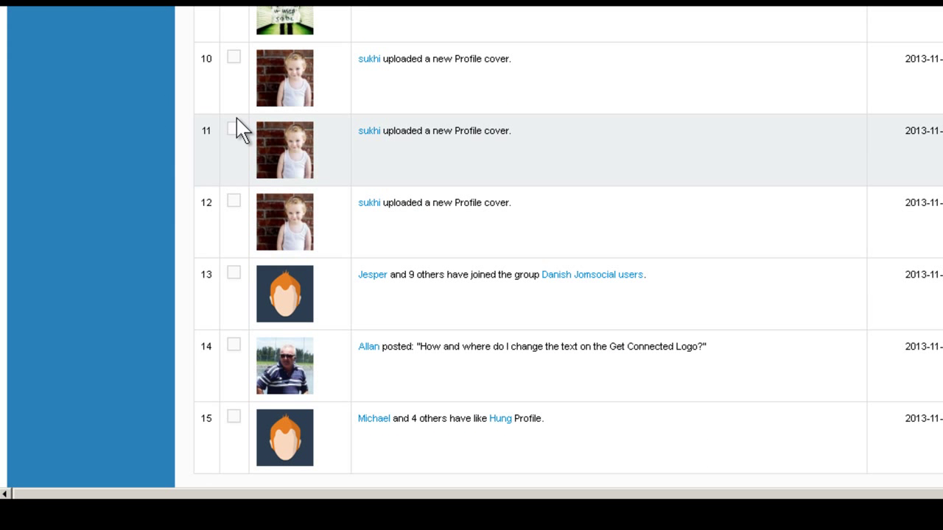
# Select activities 11, 12 and 13 in the list and return to the bulk delete and archive actions
pyautogui.click(234, 131)
pyautogui.click(234, 201)
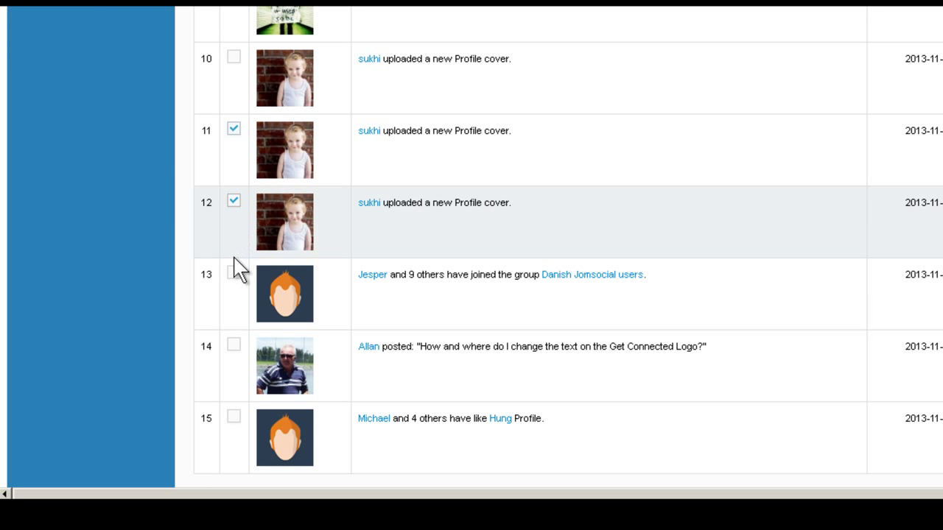
pyautogui.click(233, 272)
pyautogui.scroll(9, 319, 193)
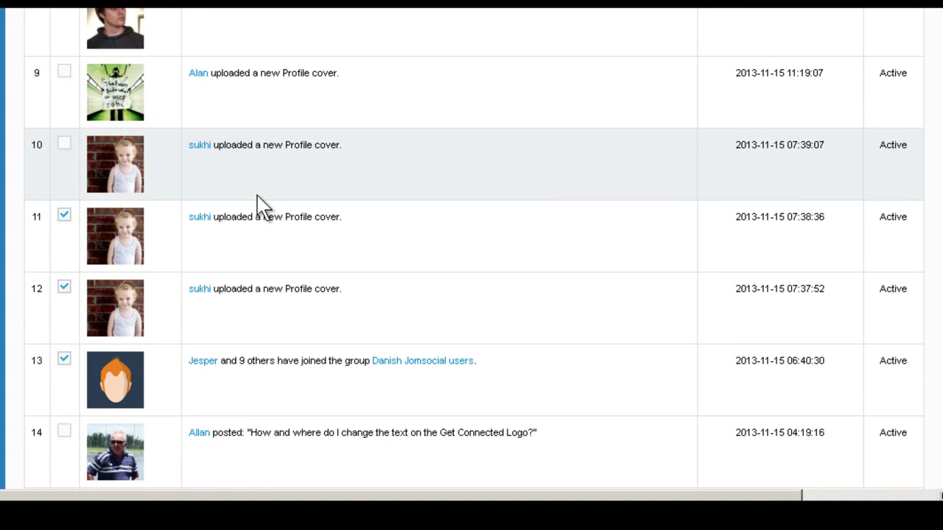
pyautogui.scroll(3, 262, 207)
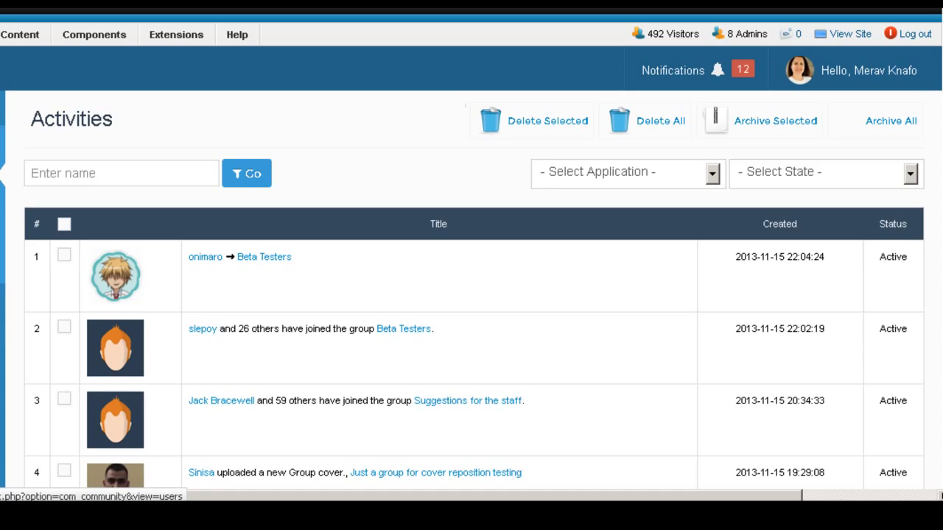
# Open the Members page of the Monitor section and look through the member list
pyautogui.click(53, 206)
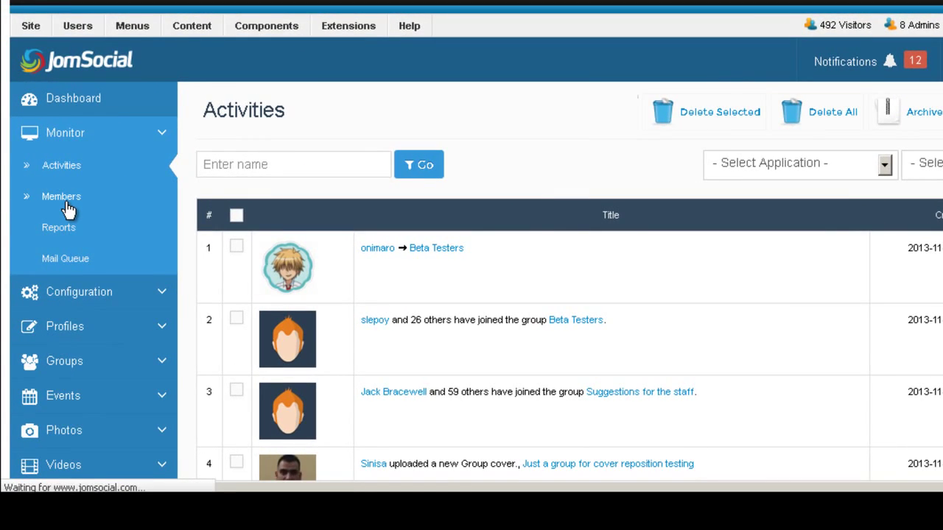
pyautogui.scroll(-15, 250, 228)
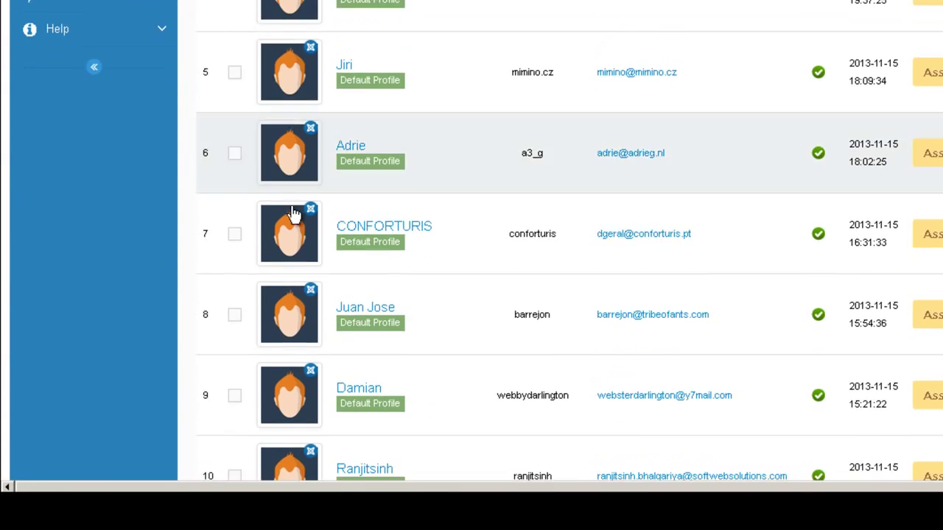
# Check the profile type filter above the member list and filter the members by the Pending status
pyautogui.scroll(11, 300, 284)
pyautogui.scroll(5, 300, 283)
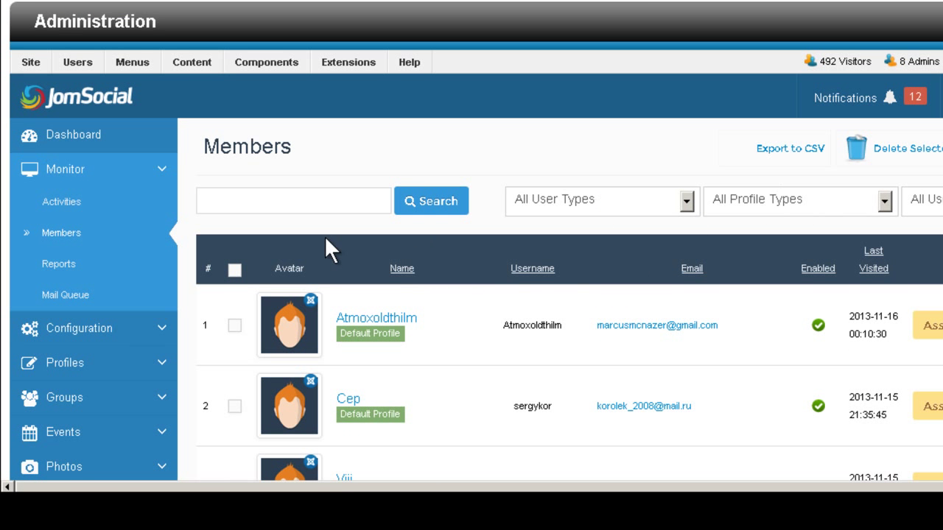
pyautogui.scroll(-2, 324, 243)
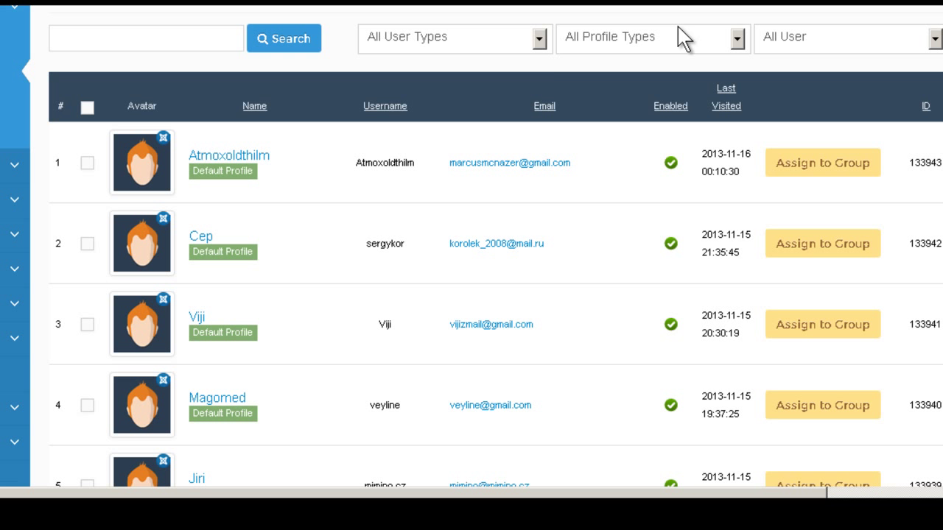
pyautogui.click(676, 47)
pyautogui.click(737, 63)
pyautogui.click(821, 51)
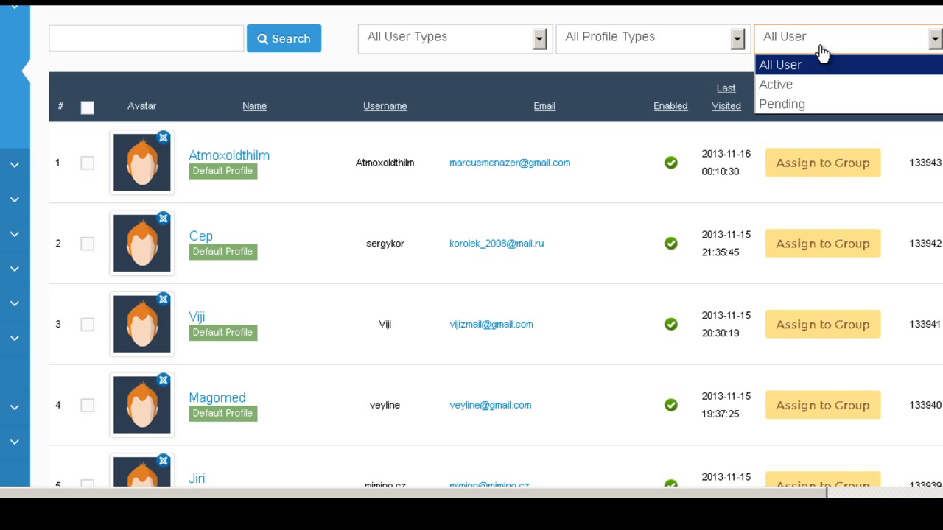
pyautogui.click(797, 105)
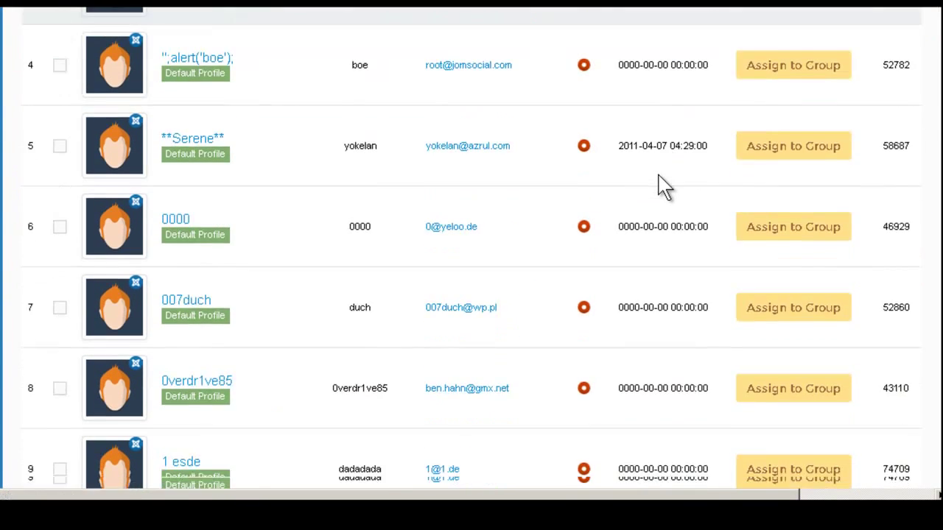
# Open the notifications to view the Pending Groups and Pending Members entries, and close them again
pyautogui.scroll(3, 661, 186)
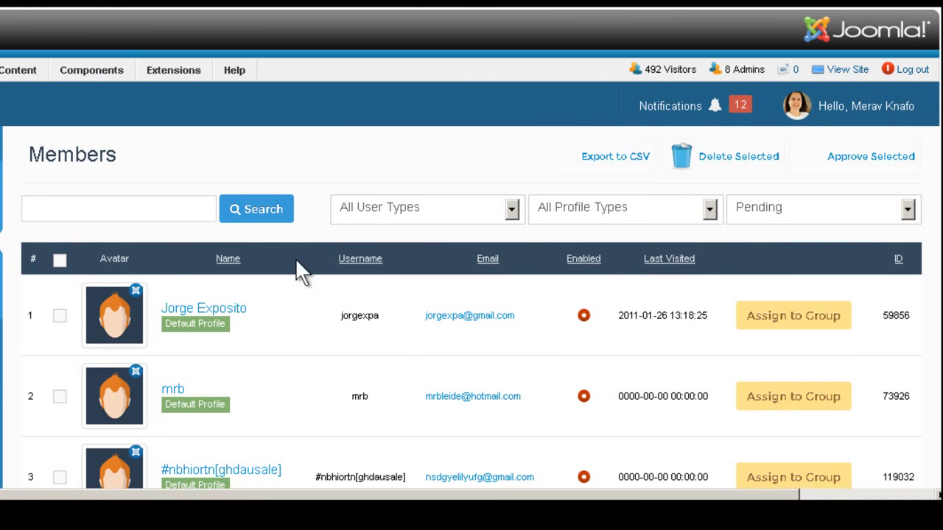
pyautogui.click(719, 106)
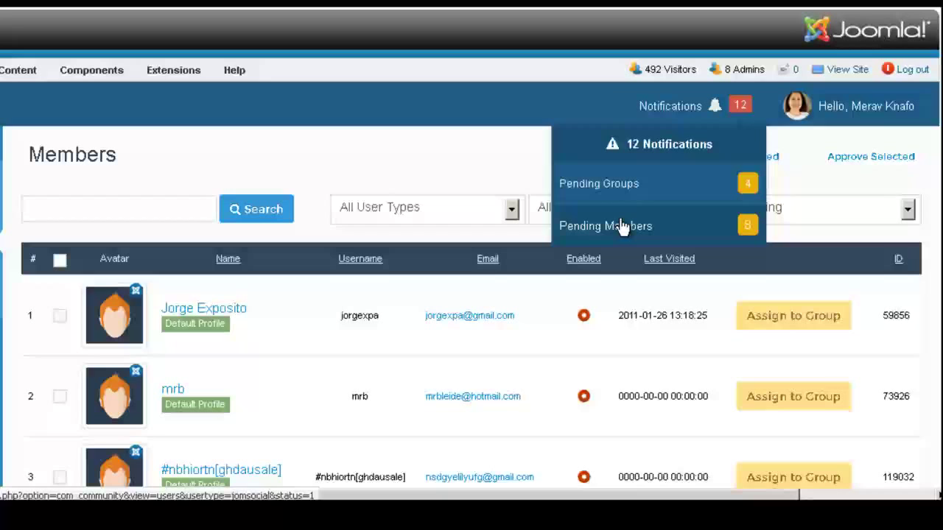
pyautogui.click(510, 172)
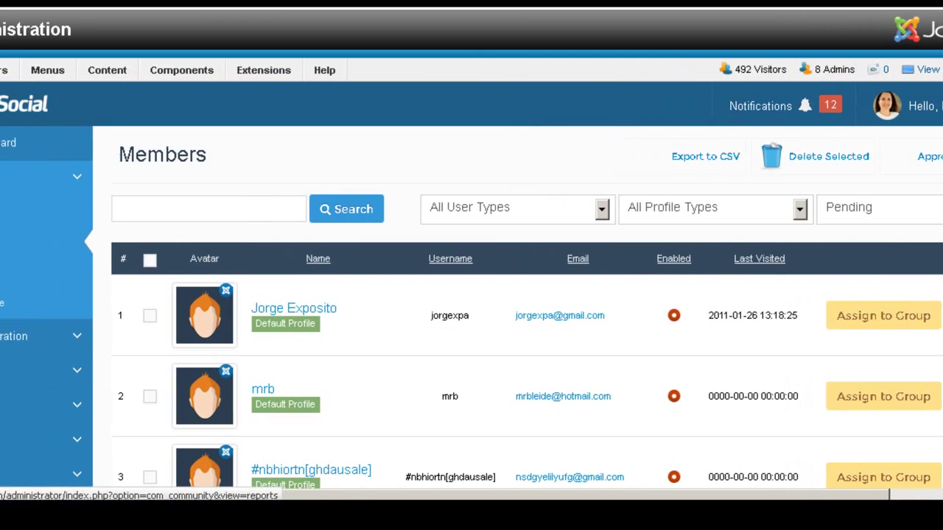
# Open the Reports page of the Monitor section and view the report list and its status filter options
pyautogui.click(64, 270)
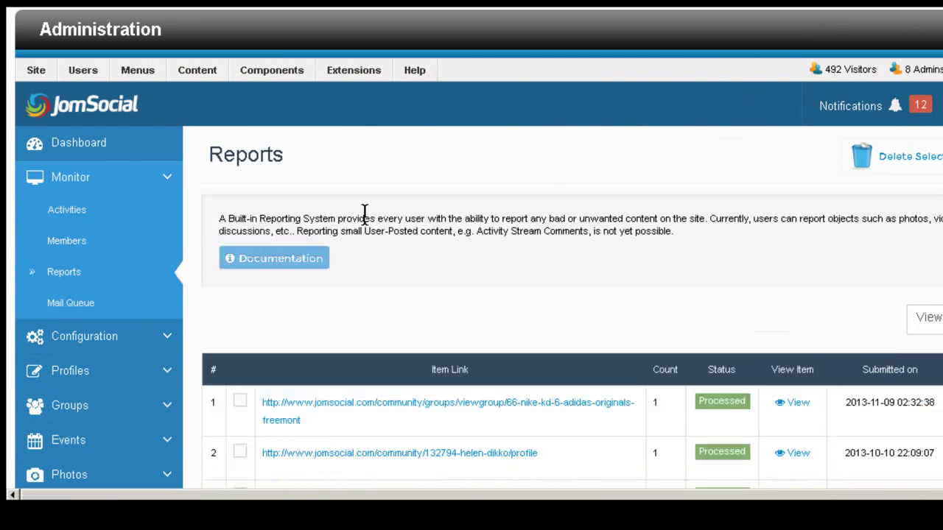
pyautogui.scroll(-3, 364, 213)
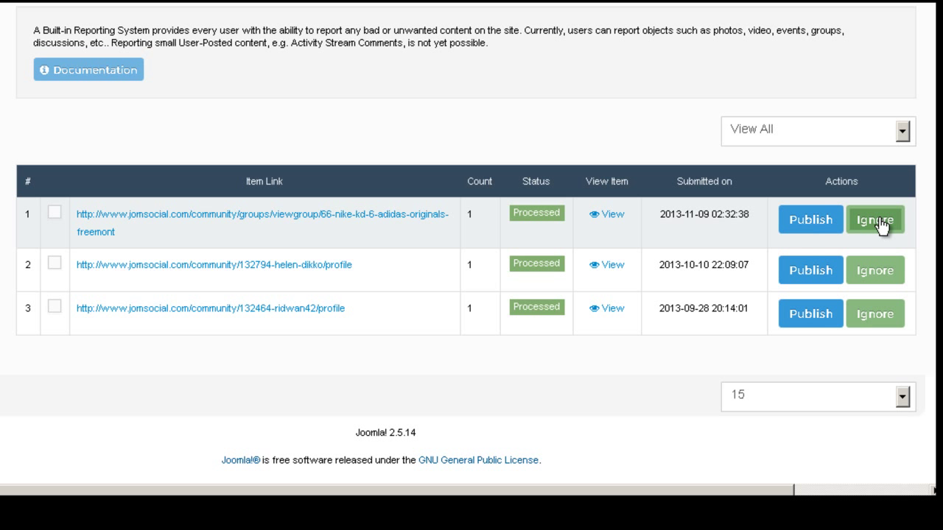
pyautogui.click(772, 136)
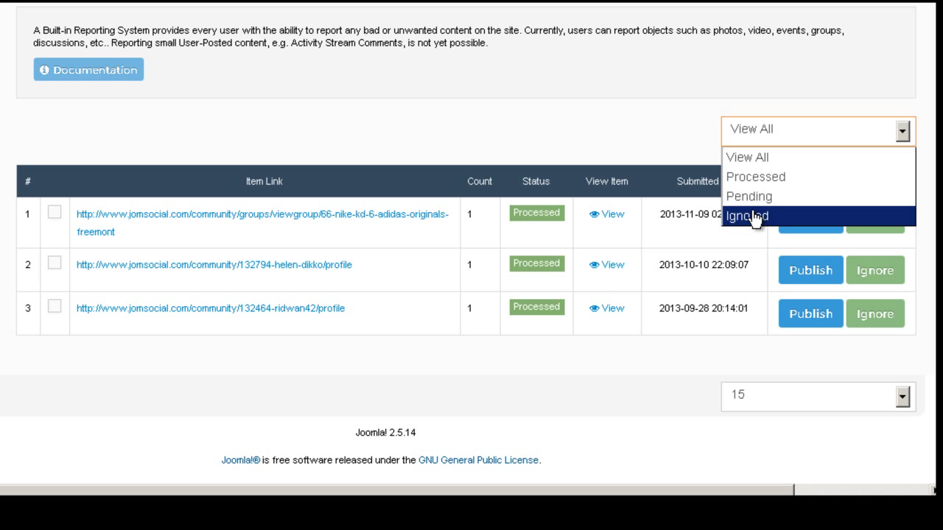
pyautogui.click(619, 153)
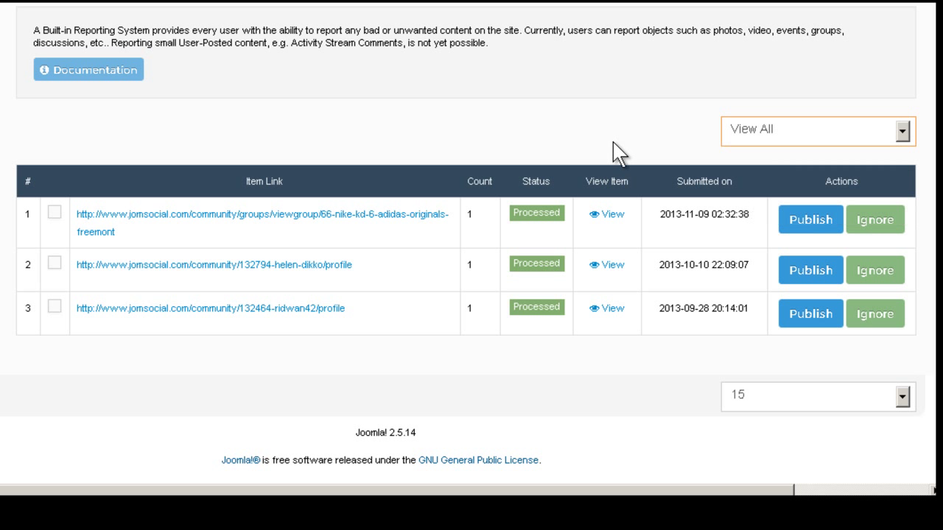
# View the reporters of the first reported item, highlight the report message, and return to the report list
pyautogui.click(613, 215)
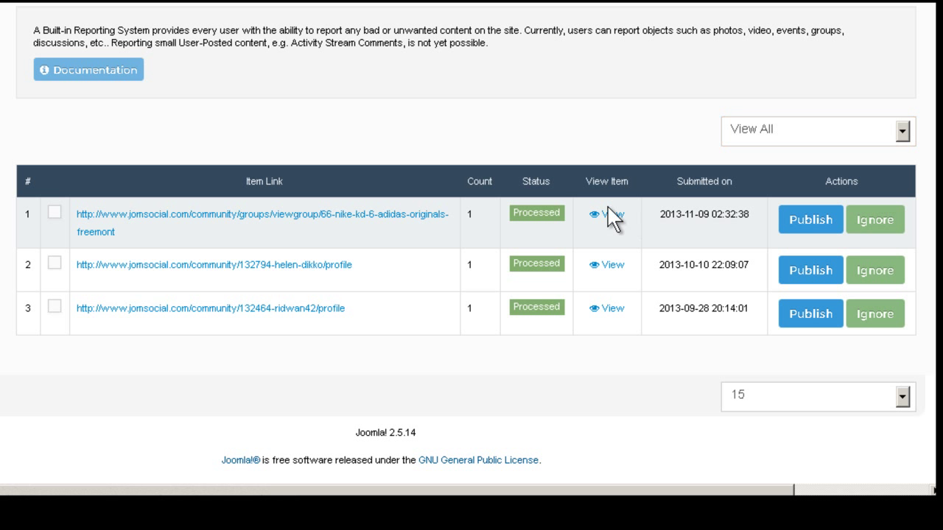
pyautogui.click(613, 215)
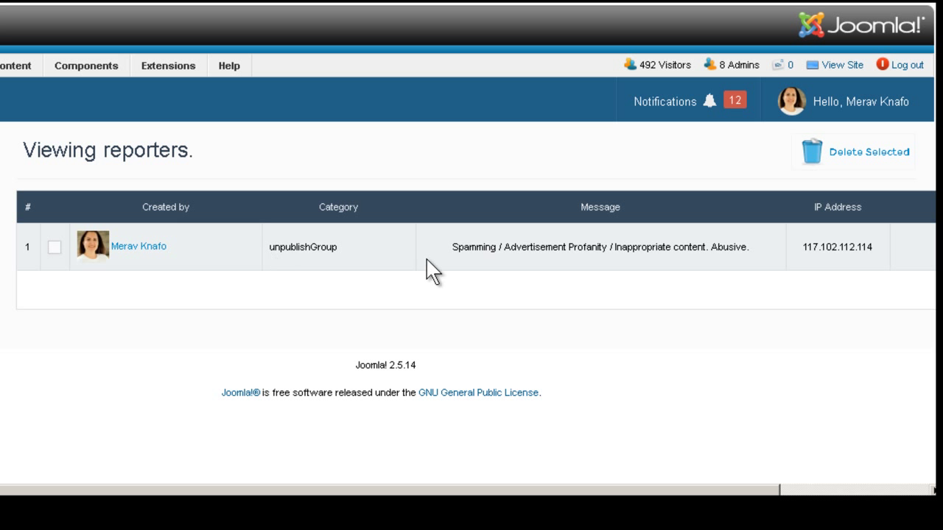
pyautogui.moveTo(446, 252); pyautogui.dragTo(755, 257)
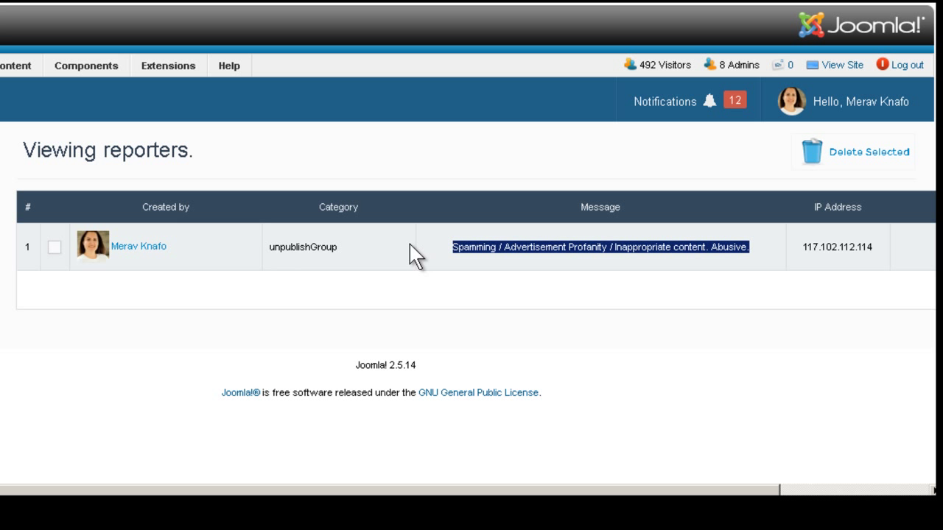
pyautogui.hotkey('alt', 'Left')
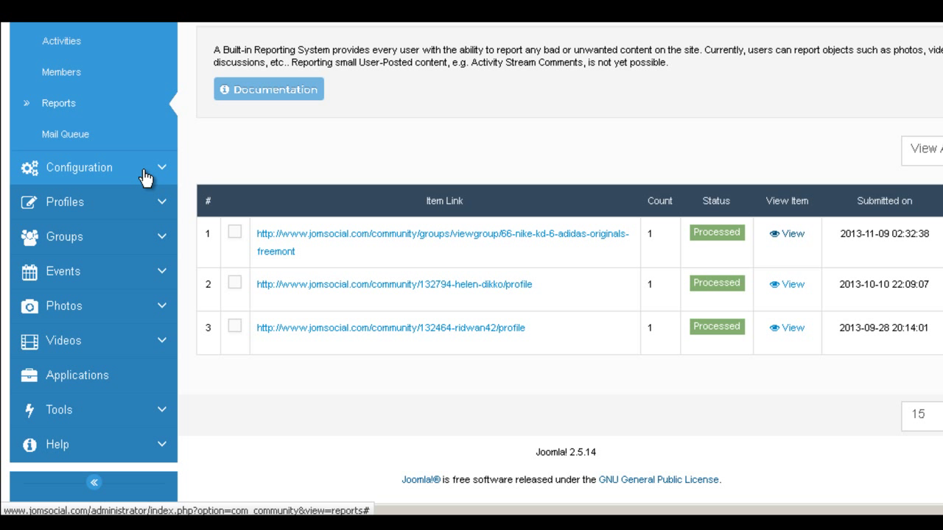
# Open the Site configuration page and switch Allow Guests to Report to Yes and back to No
pyautogui.click(145, 178)
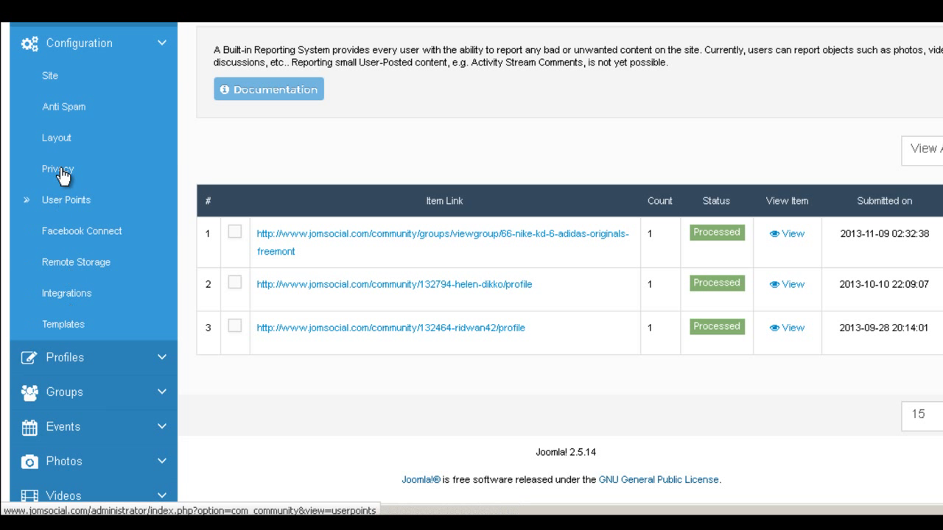
pyautogui.click(56, 78)
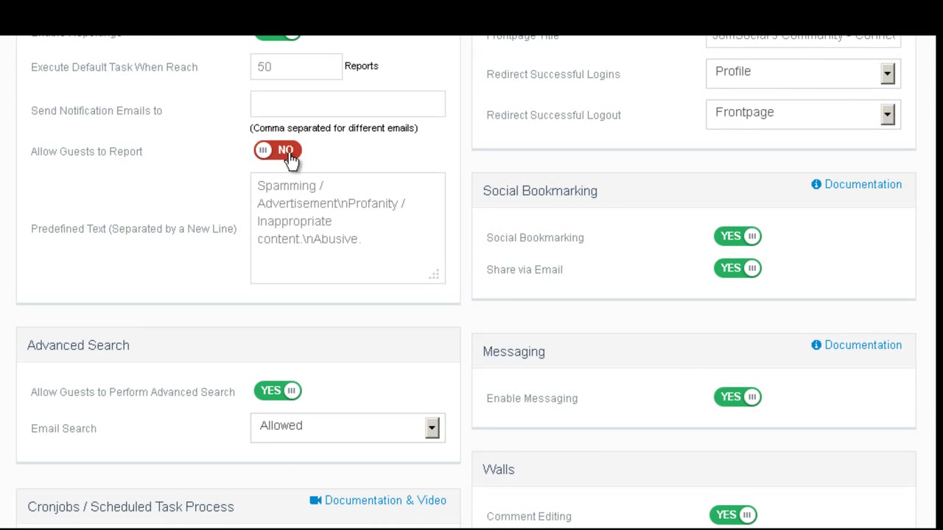
pyautogui.click(292, 153)
pyautogui.click(265, 151)
# Look through the Site configuration settings down to Likes Rating and Friends Filtering and return to the reporting settings
pyautogui.scroll(-4, 210, 161)
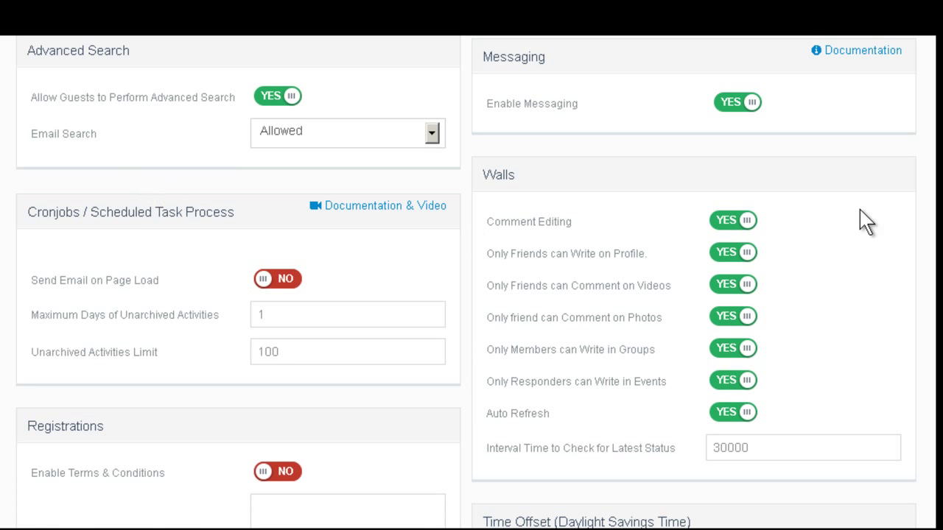
pyautogui.scroll(-12, 467, 282)
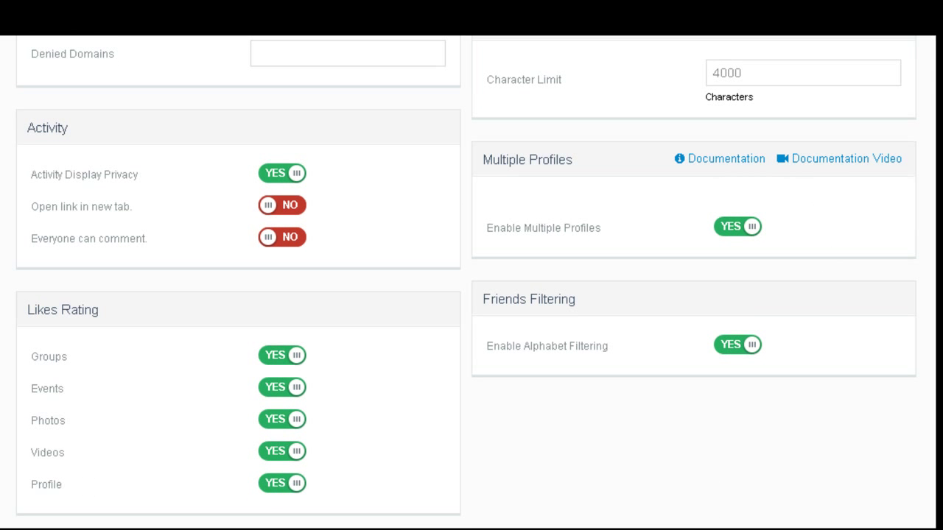
pyautogui.scroll(-2, 564, 354)
pyautogui.scroll(13, 564, 353)
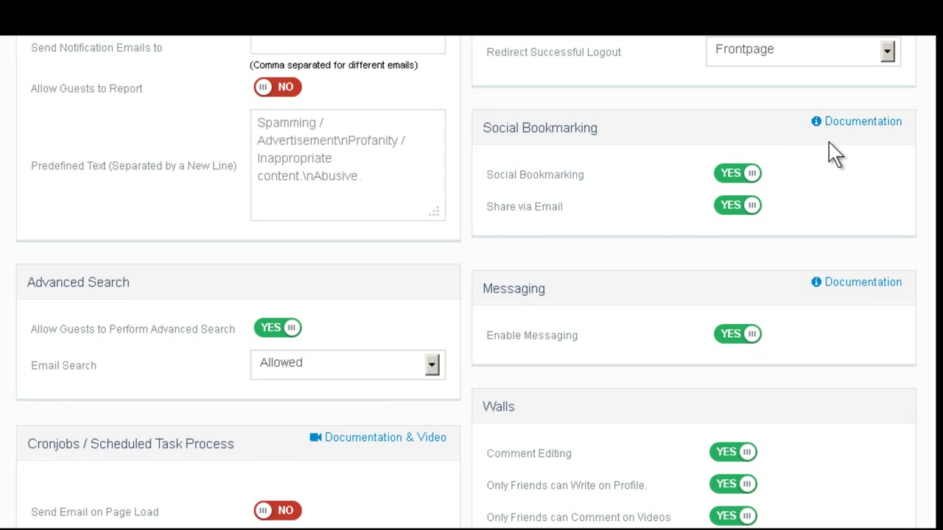
pyautogui.scroll(1, 831, 150)
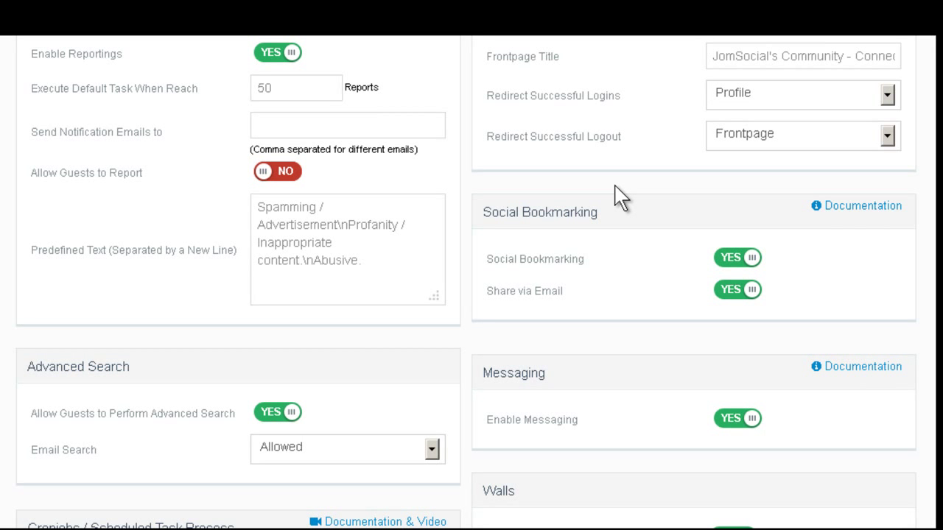
pyautogui.scroll(3, 617, 196)
pyautogui.scroll(-1, 216, 285)
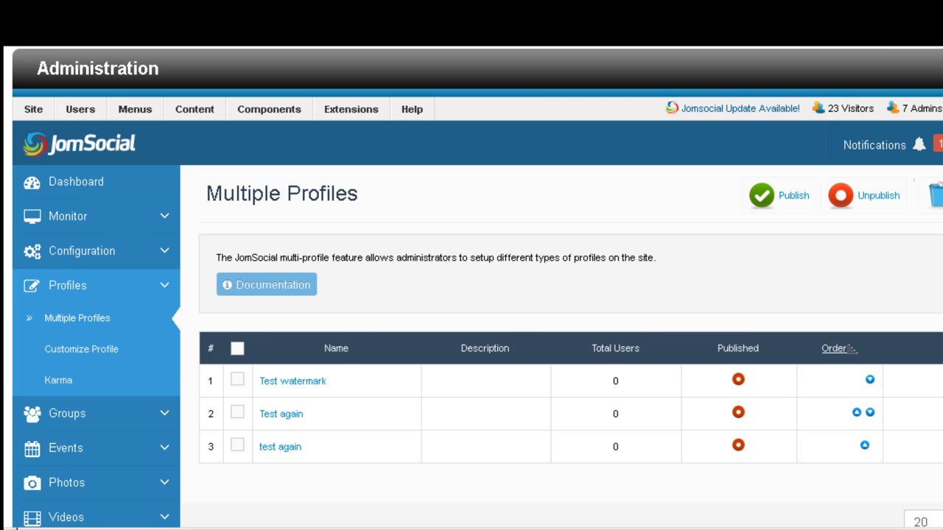
# Open the Test watermark profile type from Multiple Profiles and look through its general settings, including the watermark options
pyautogui.scroll(-1, 296, 328)
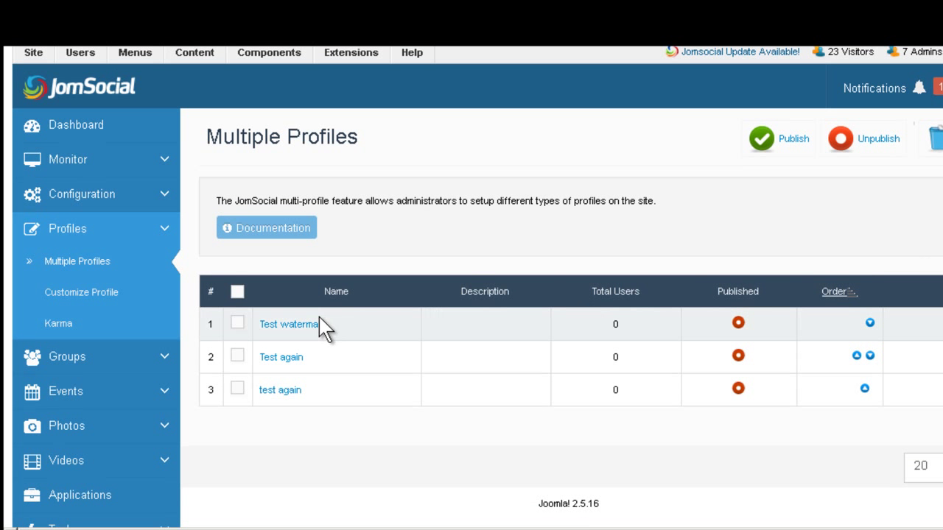
pyautogui.click(297, 326)
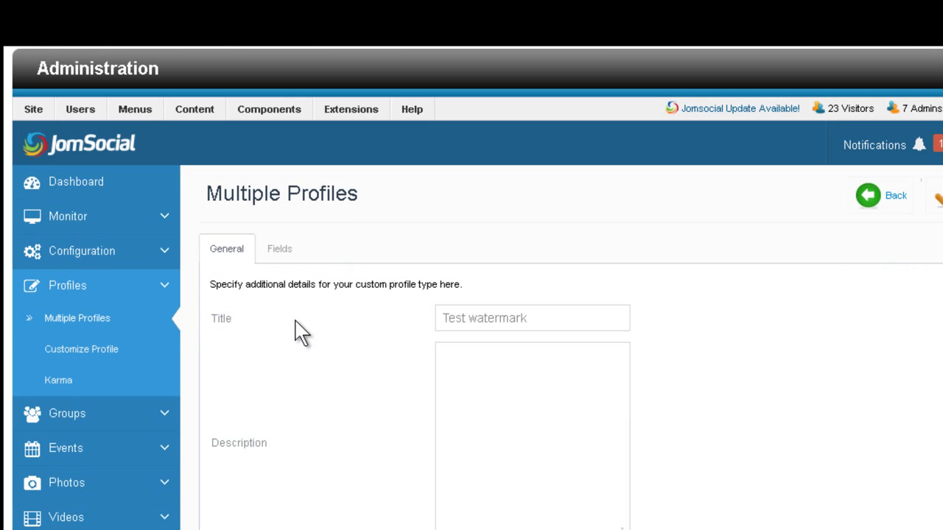
pyautogui.scroll(-2, 302, 333)
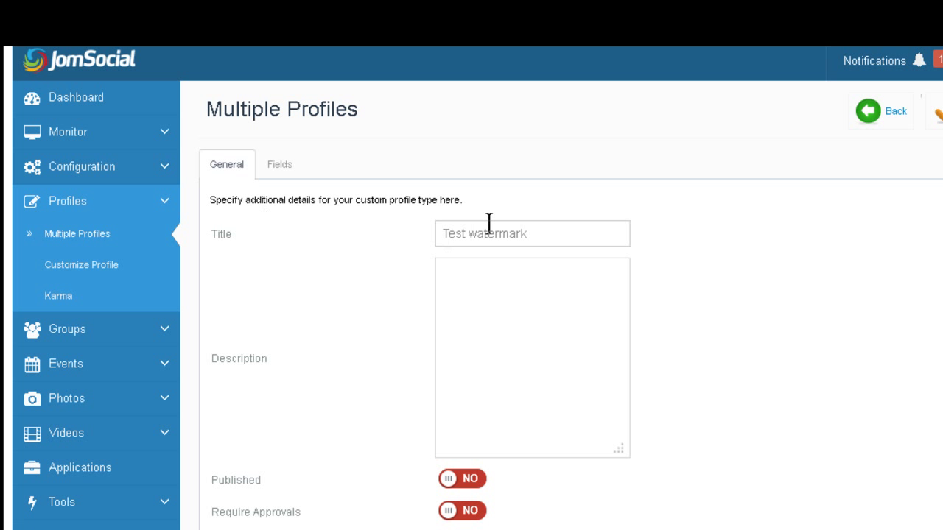
pyautogui.scroll(-4, 417, 309)
pyautogui.scroll(-3, 420, 347)
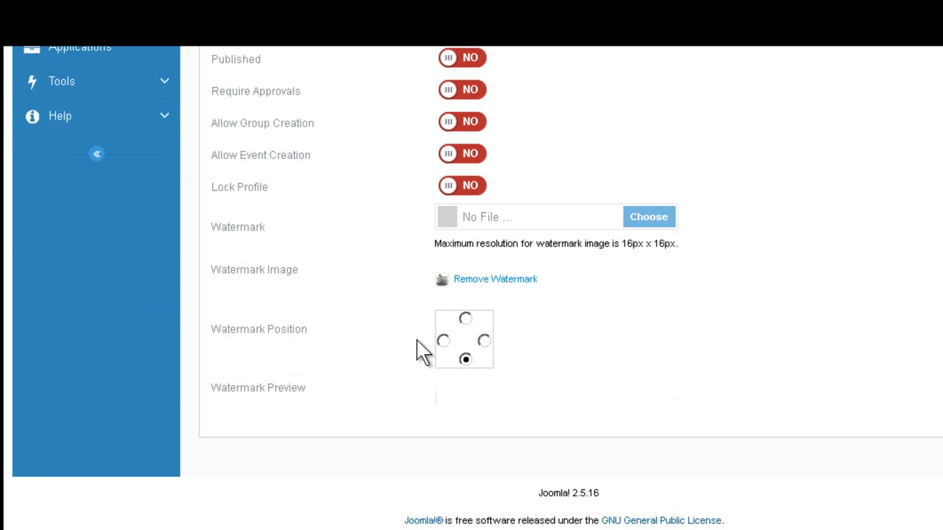
pyautogui.scroll(5, 482, 226)
pyautogui.scroll(-10, 476, 250)
pyautogui.scroll(9, 472, 295)
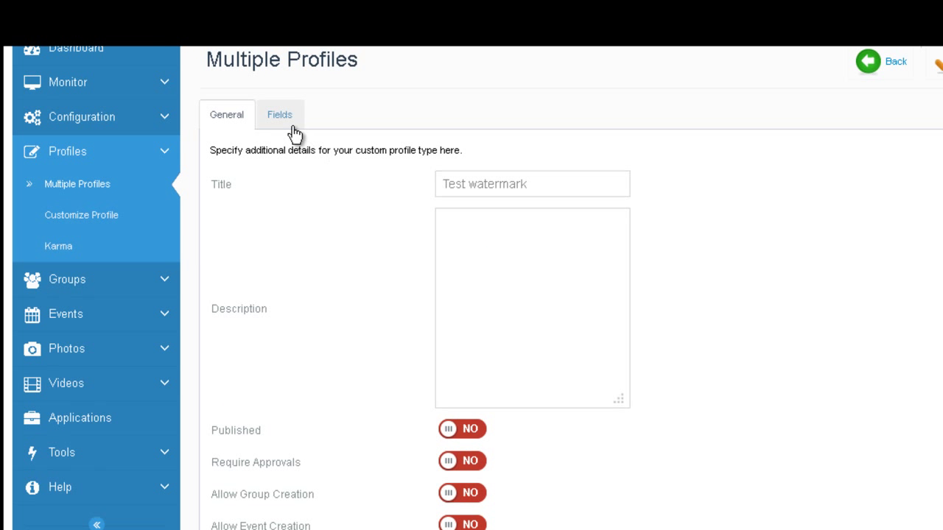
# Show the profile type's fields and look through the field groups, returning to Groups Basic Information
pyautogui.click(284, 123)
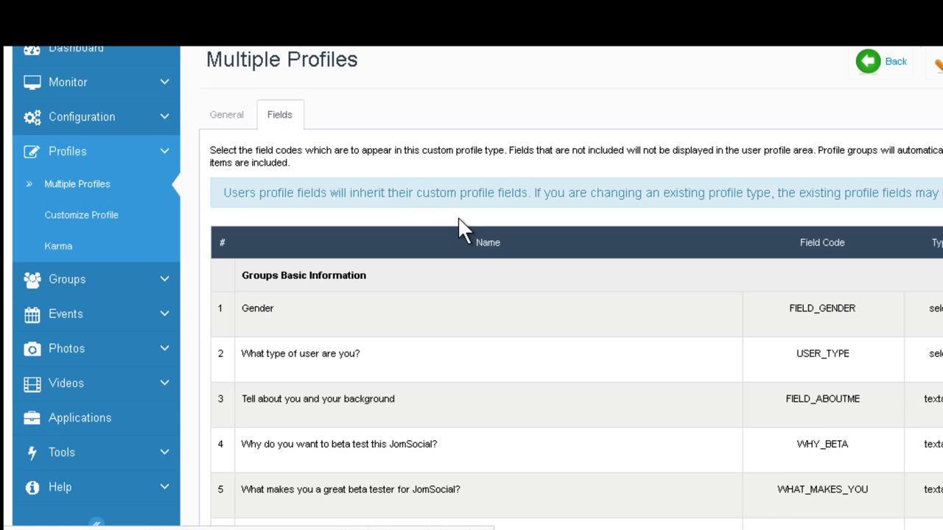
pyautogui.scroll(-10, 458, 221)
pyautogui.scroll(3, 432, 229)
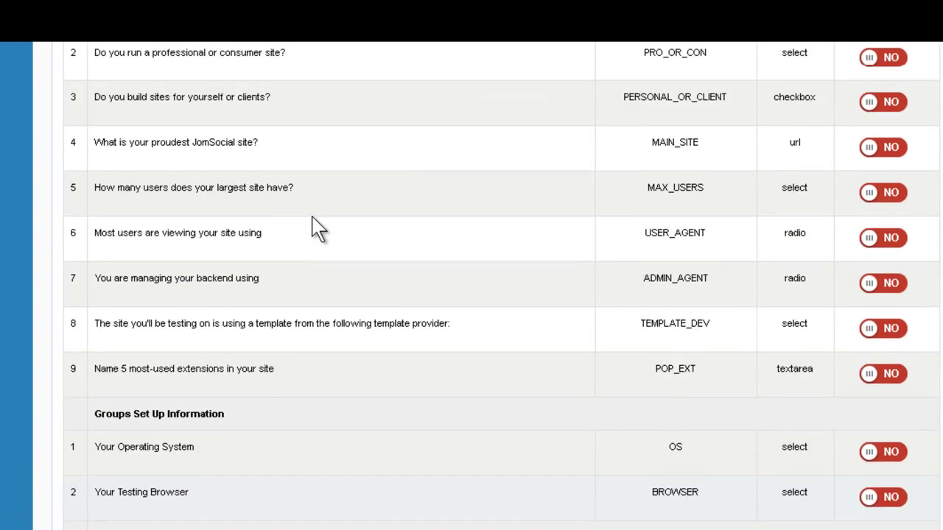
pyautogui.scroll(6, 313, 228)
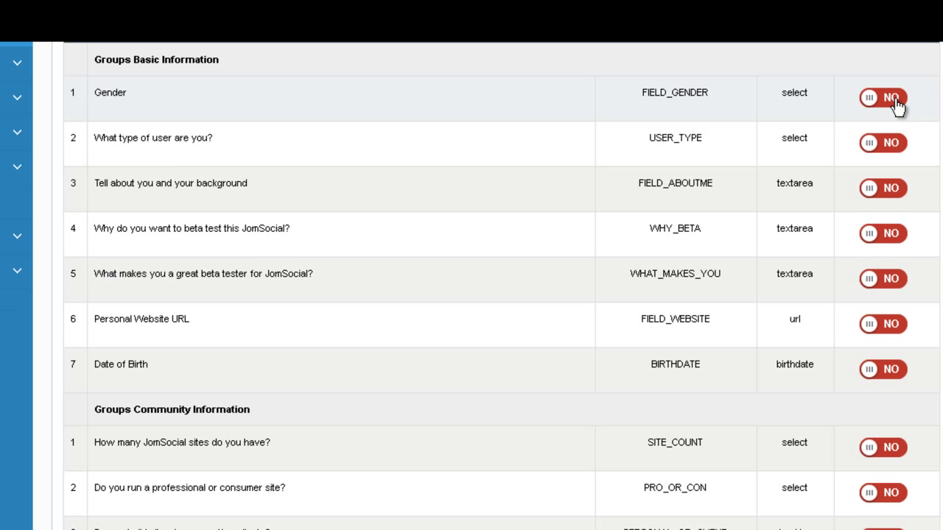
# Include the first five Groups Basic Information fields in the profile type, from Gender to What makes you a great beta tester for JomSocial
pyautogui.click(892, 99)
pyautogui.click(891, 143)
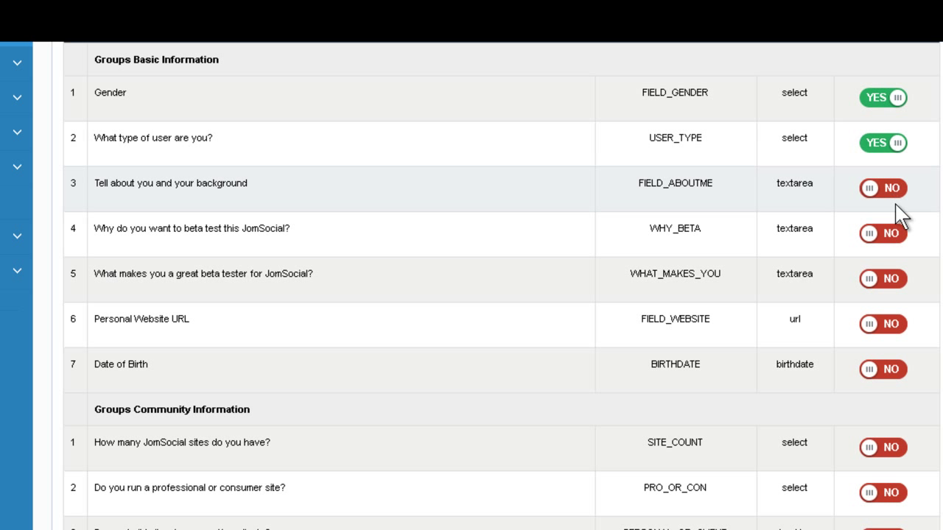
pyautogui.click(891, 189)
pyautogui.click(891, 234)
pyautogui.click(891, 279)
pyautogui.scroll(4, 467, 270)
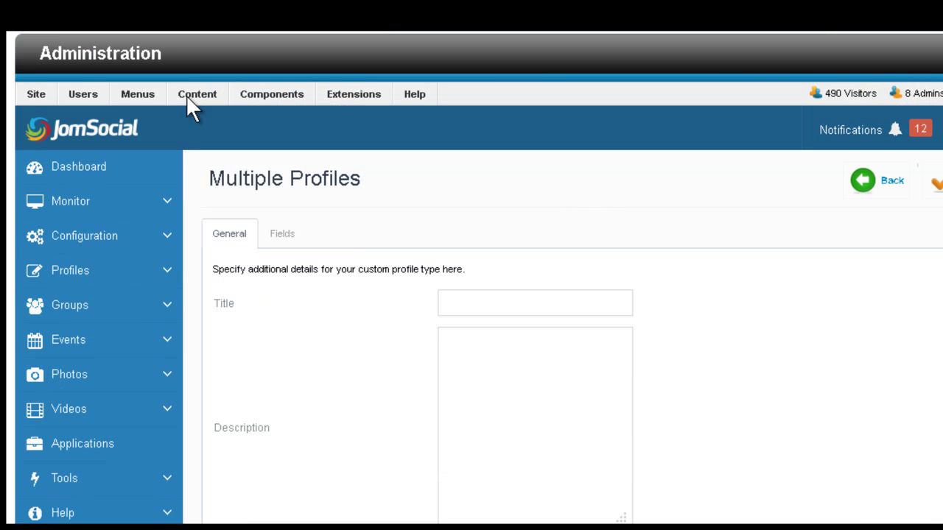
# Open the View Groups page of the Groups section and look through the first page of groups to its end
pyautogui.moveTo(188, 99)
pyautogui.click(145, 317)
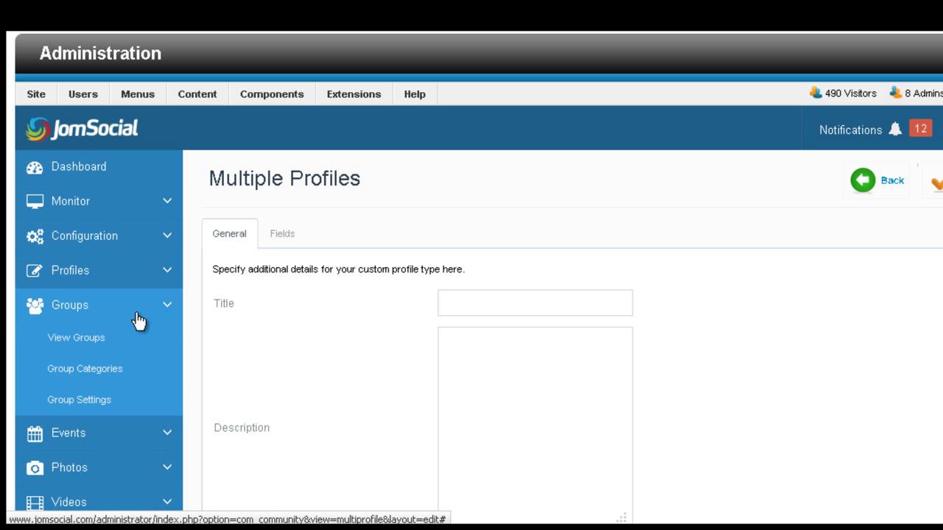
pyautogui.moveTo(221, 303)
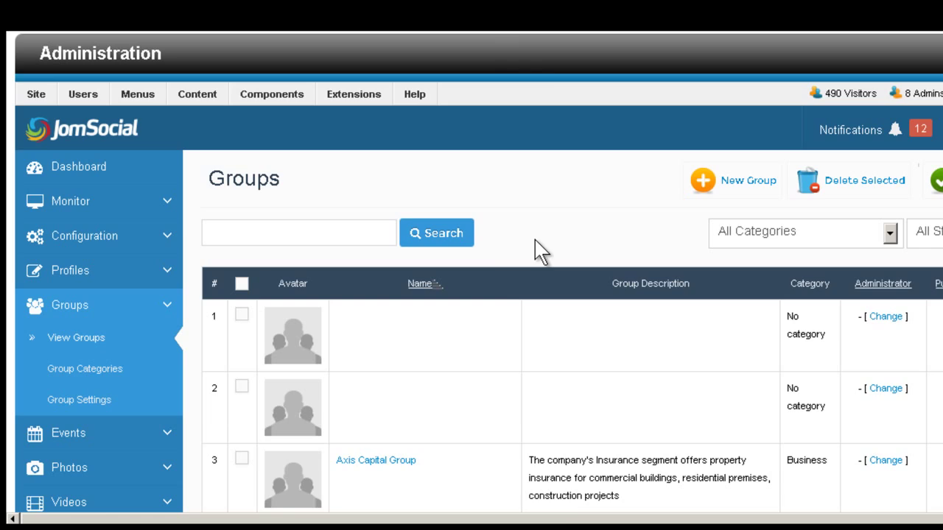
pyautogui.scroll(-5, 505, 257)
pyautogui.scroll(-8, 308, 212)
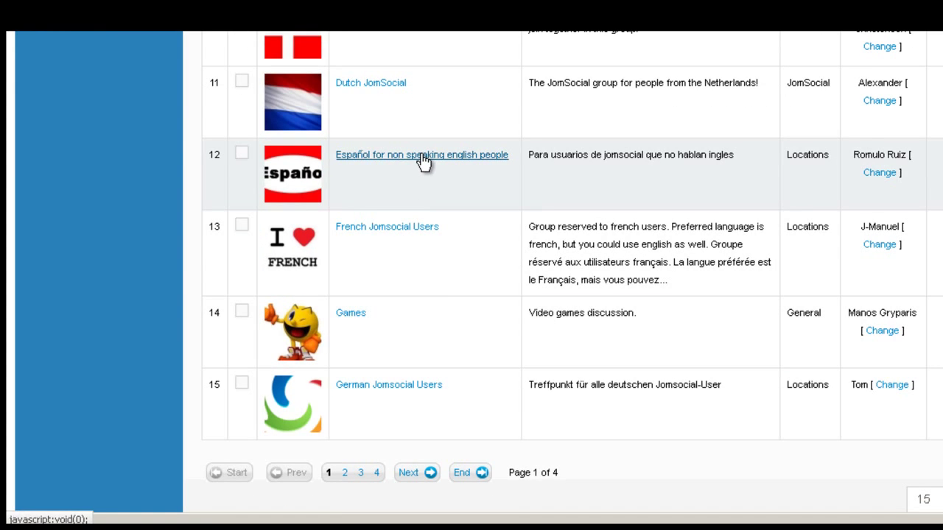
# Open the editing details of the Español for non speaking english people group, look through all its settings, and close them without saving
pyautogui.click(422, 158)
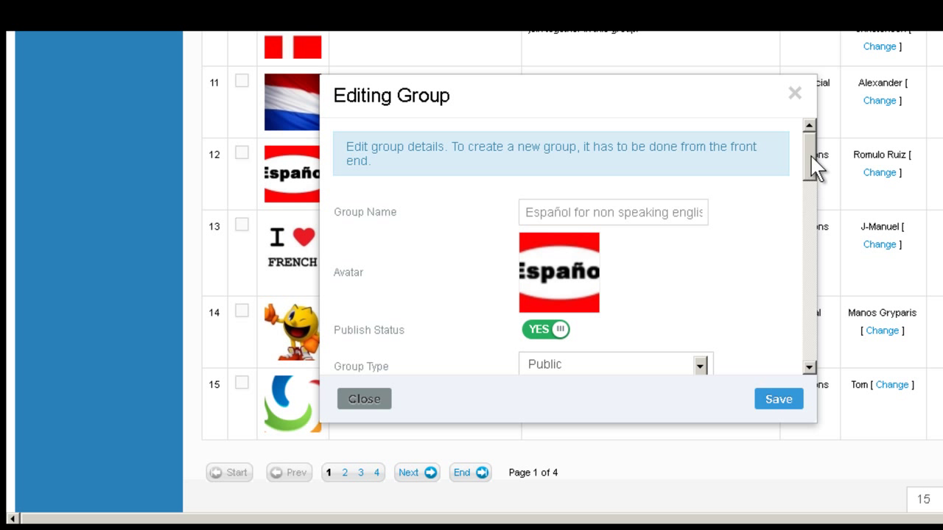
pyautogui.moveTo(814, 156); pyautogui.dragTo(800, 193)
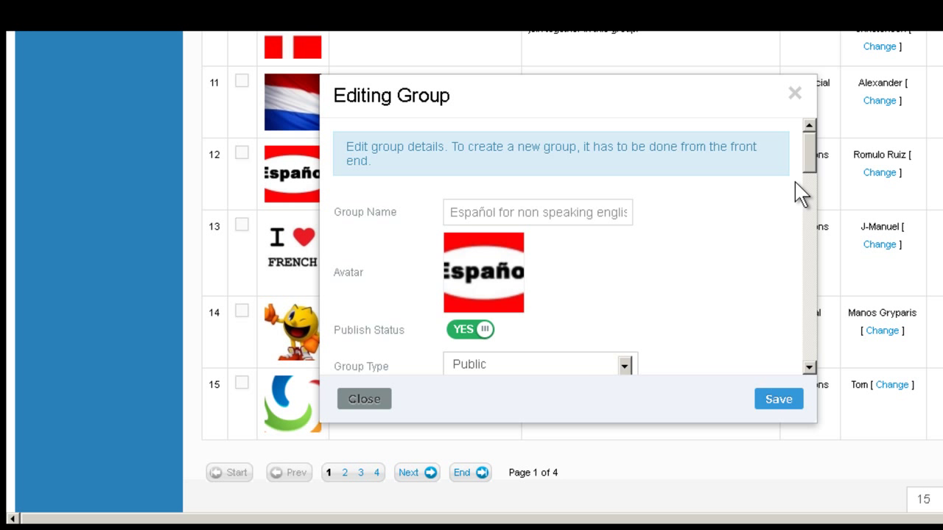
pyautogui.scroll(-5, 643, 231)
pyautogui.scroll(-5, 368, 305)
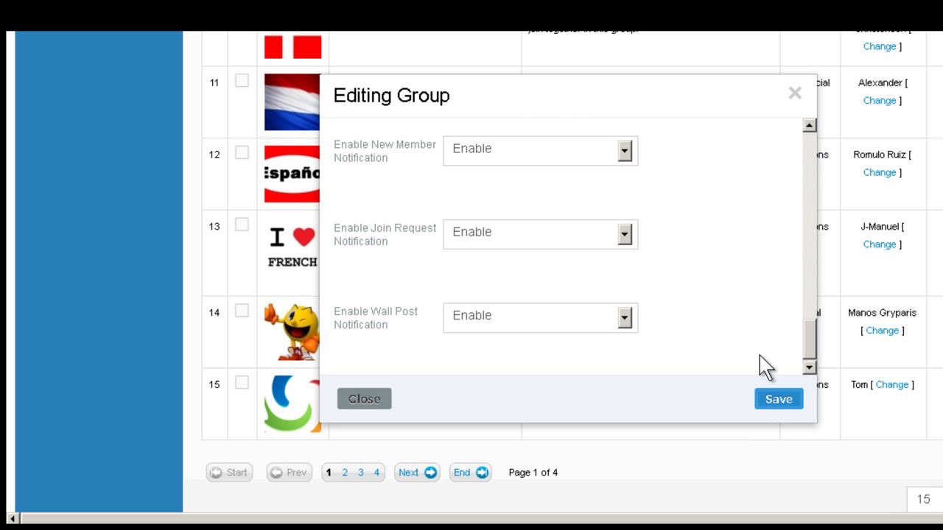
pyautogui.moveTo(809, 346); pyautogui.dragTo(779, 131)
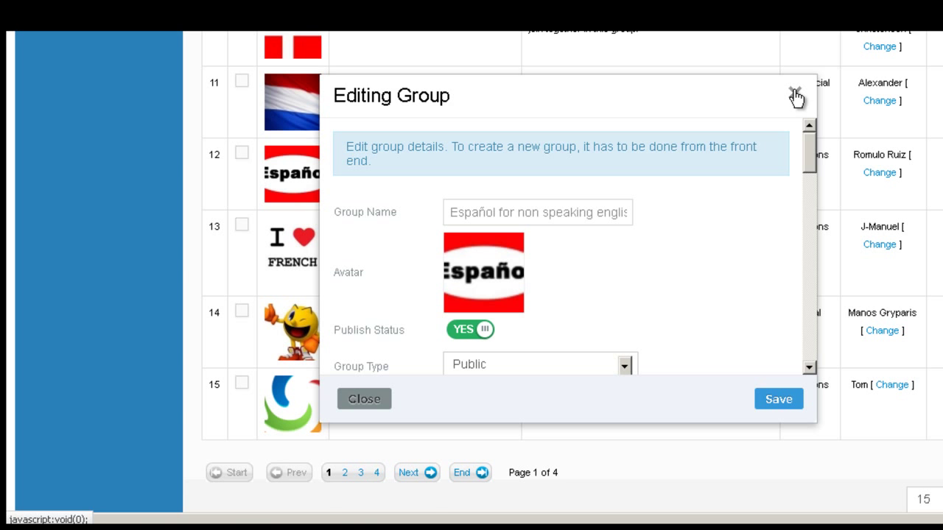
pyautogui.click(795, 96)
pyautogui.scroll(10, 773, 125)
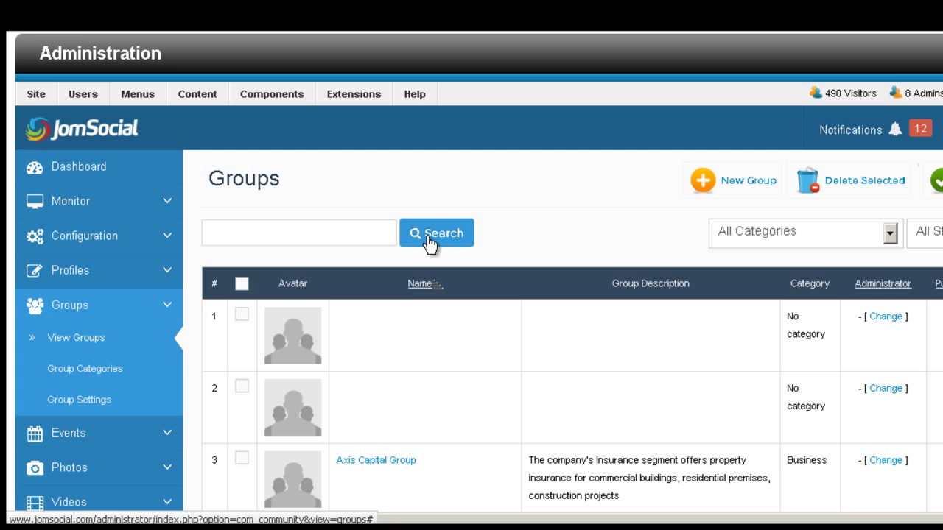
# Look over the Events, Photos and Videos section entries, and open the View Events page
pyautogui.scroll(-3, 396, 313)
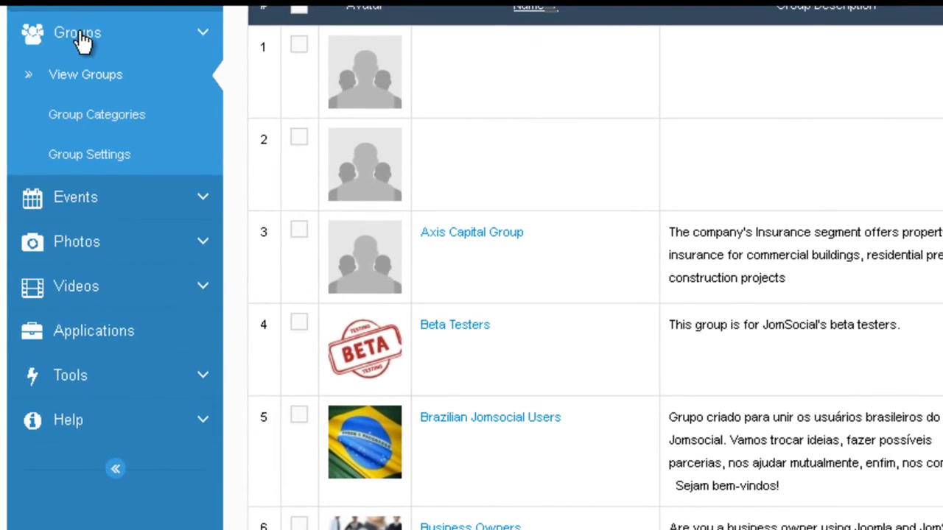
pyautogui.click(113, 206)
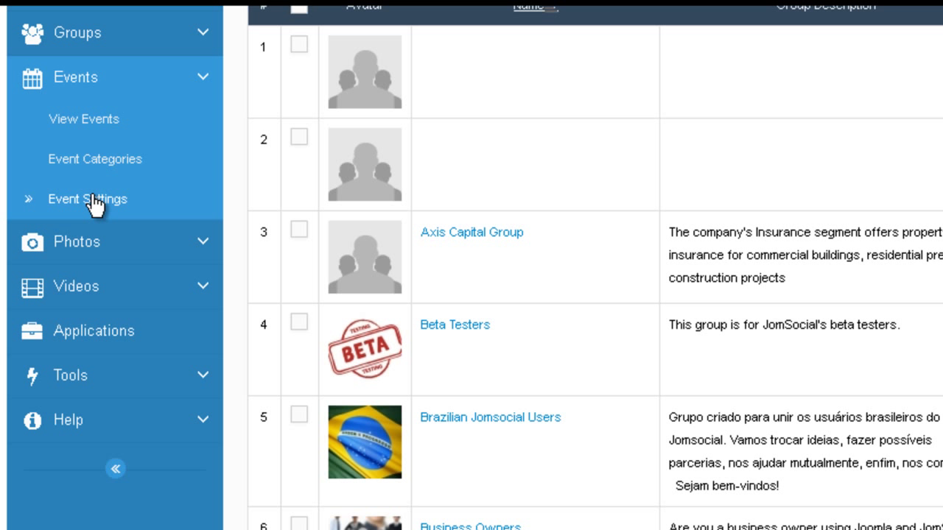
pyautogui.click(98, 240)
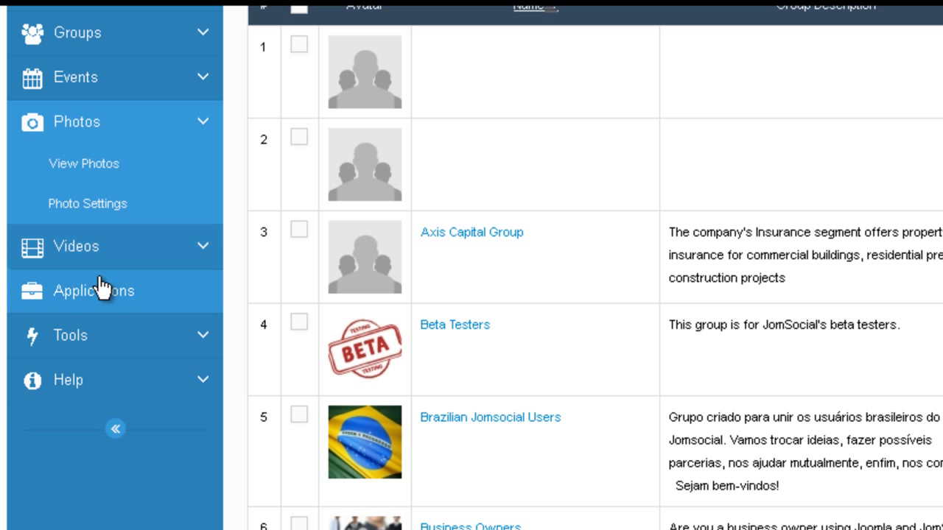
pyautogui.click(100, 258)
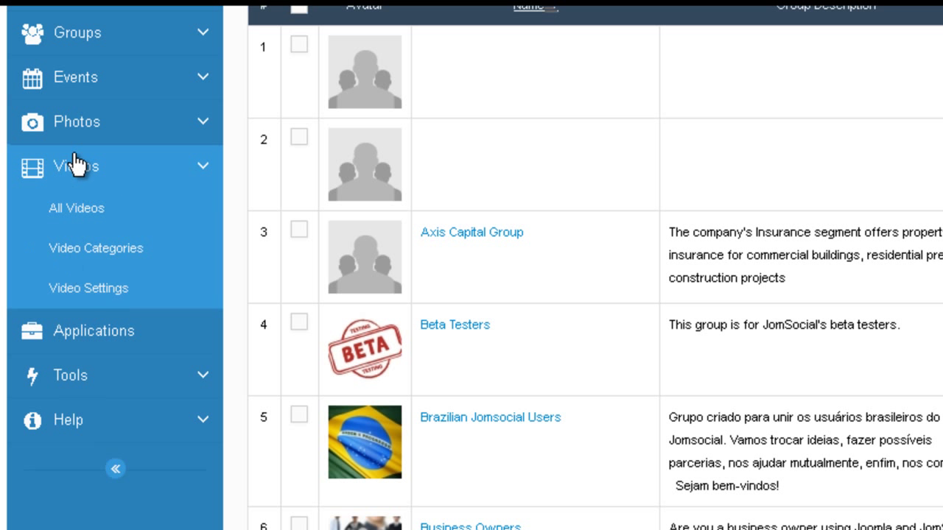
pyautogui.click(93, 84)
pyautogui.click(93, 133)
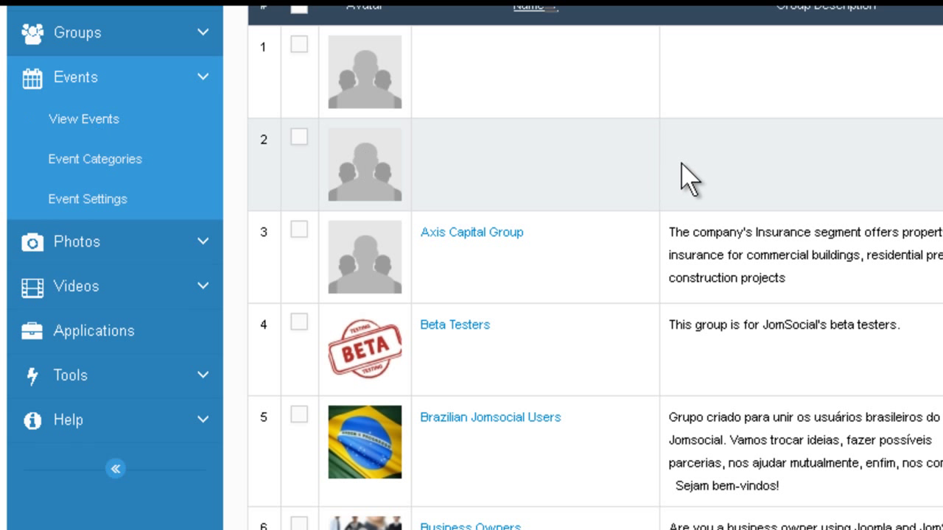
pyautogui.scroll(-3, 658, 214)
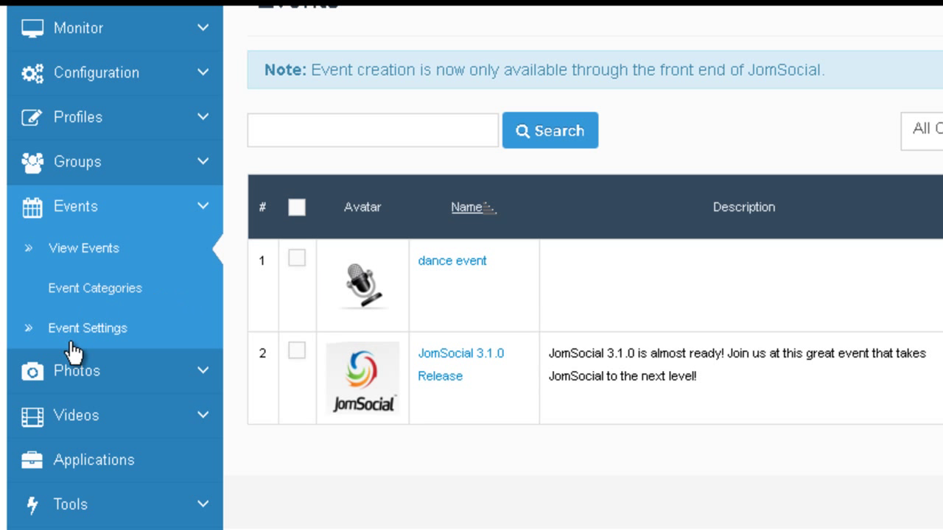
# Open the View Photos page of the Photos section, preview the DSC00533.JPG photo, and close the preview
pyautogui.click(78, 376)
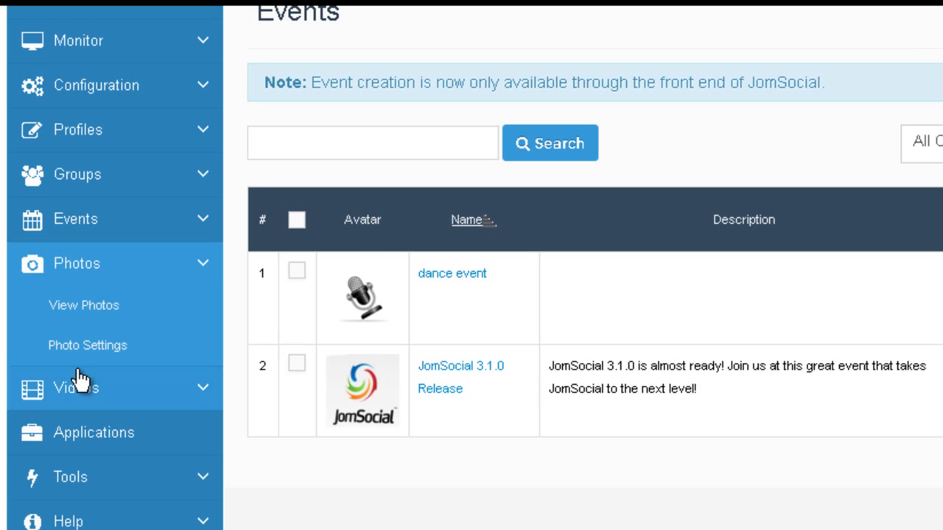
pyautogui.click(83, 308)
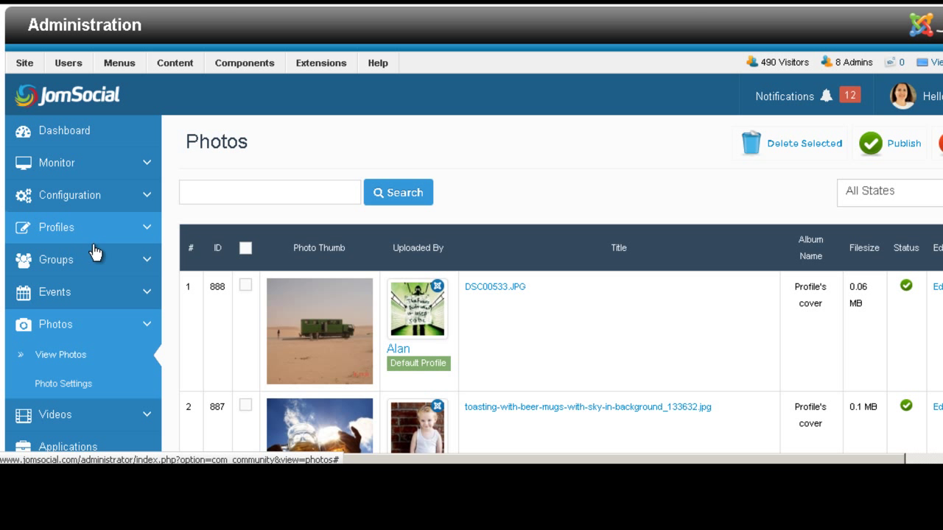
pyautogui.scroll(-3, 269, 299)
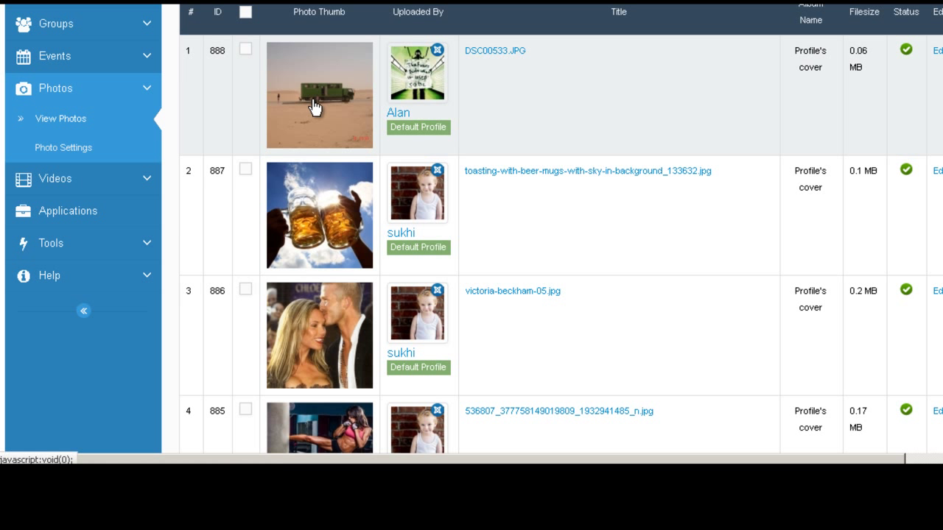
pyautogui.click(313, 103)
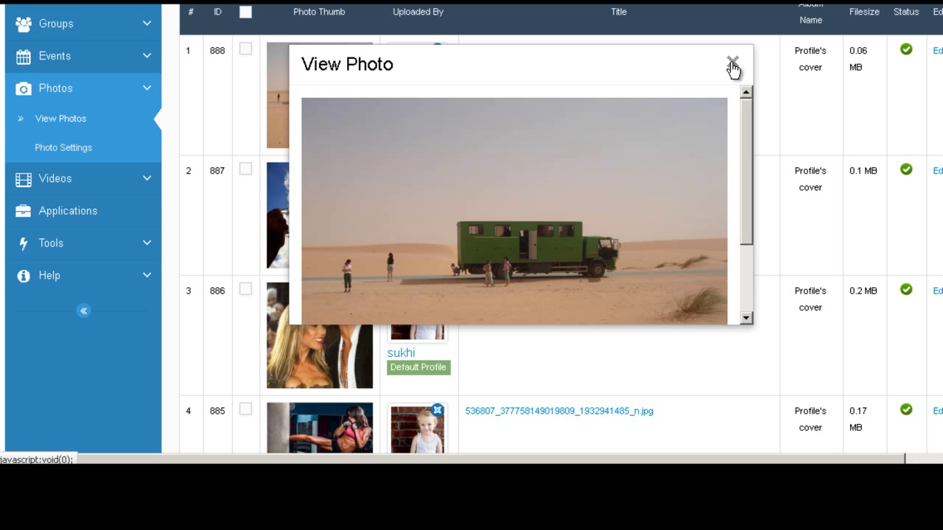
pyautogui.click(732, 62)
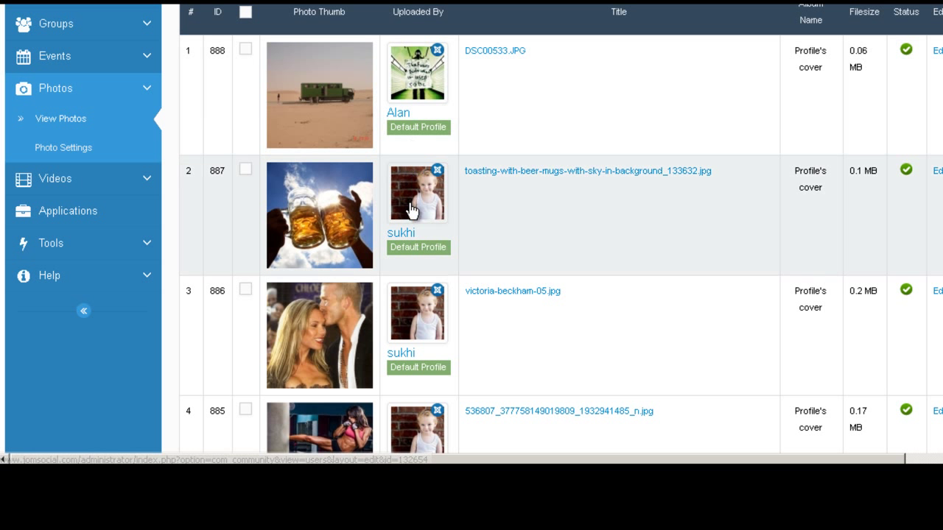
# Open the photo with ID 883 for editing, examine its title field, and close the dialog without saving
pyautogui.scroll(-5, 411, 222)
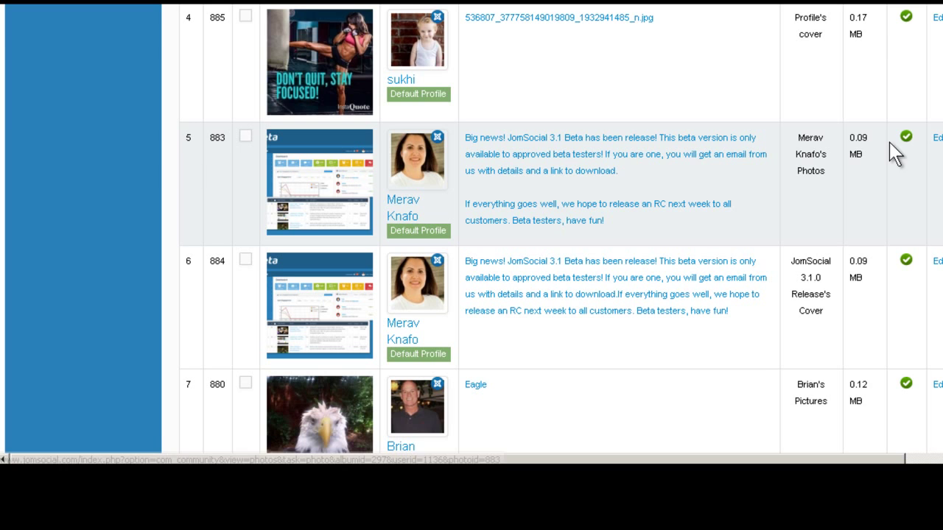
pyautogui.click(937, 141)
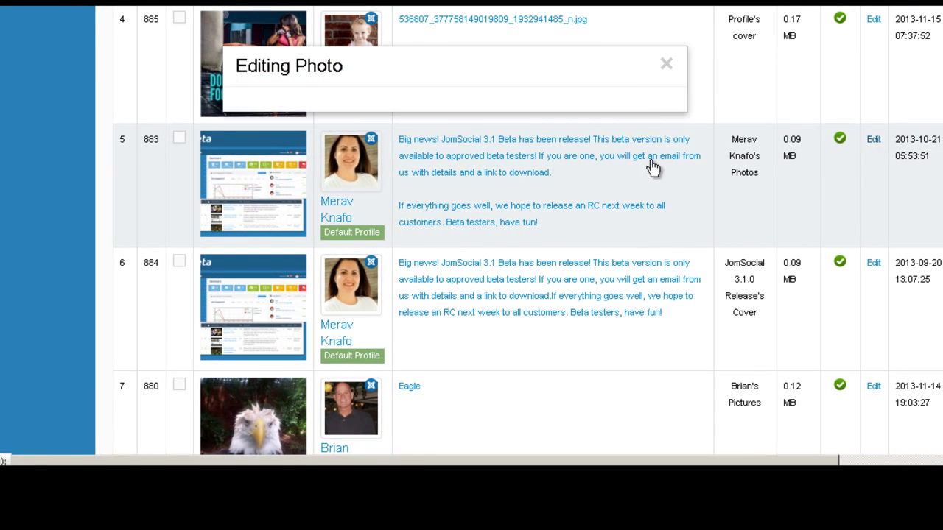
pyautogui.click(480, 117)
pyautogui.tripleClick(480, 116)
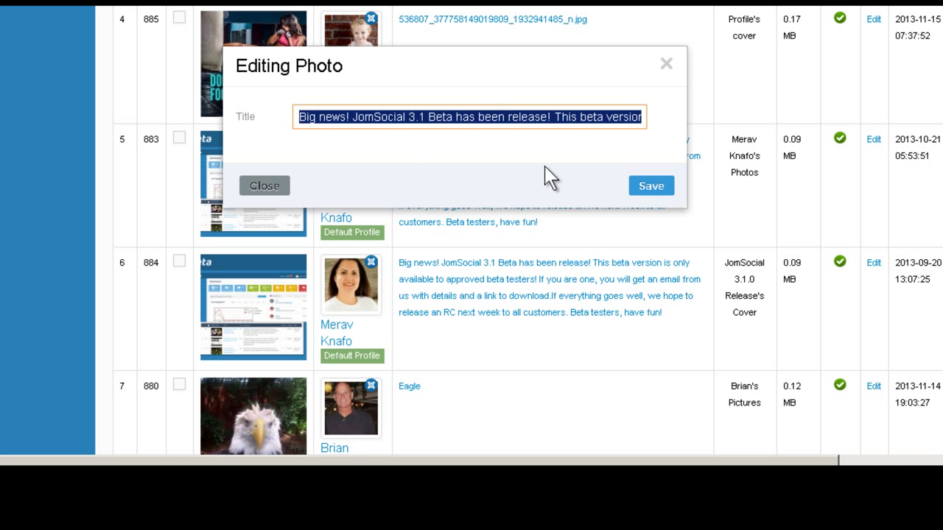
pyautogui.click(671, 70)
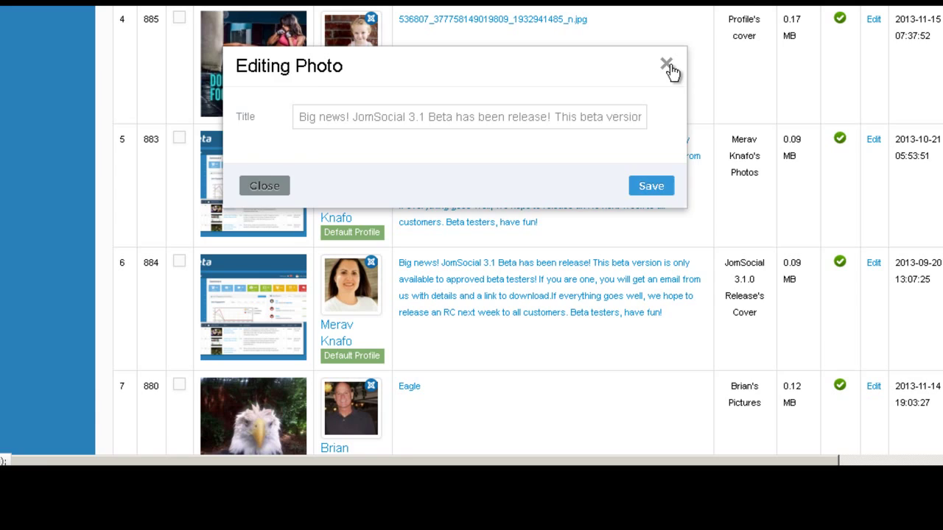
# Look further through the photo list and check the state filter without changing it
pyautogui.scroll(-4, 522, 182)
pyautogui.scroll(2, 524, 182)
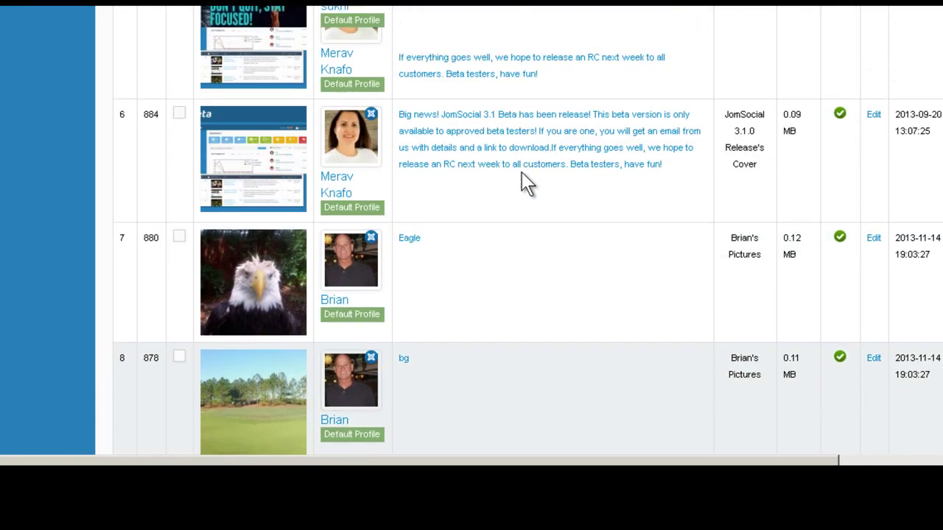
pyautogui.scroll(10, 522, 183)
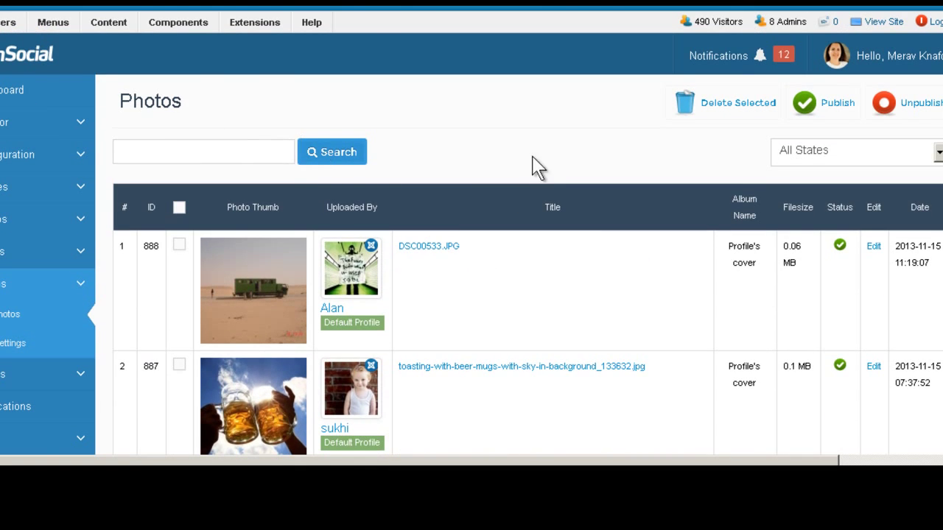
pyautogui.click(829, 151)
pyautogui.click(657, 168)
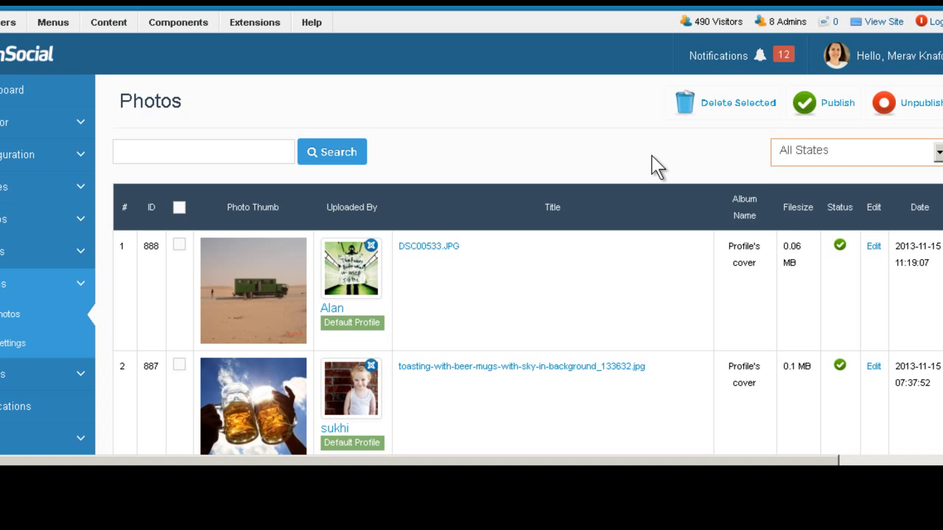
# Open the All Videos page of the Videos section, preview the Guru - Joomla eLearning Solution video, and close the preview
pyautogui.click(63, 295)
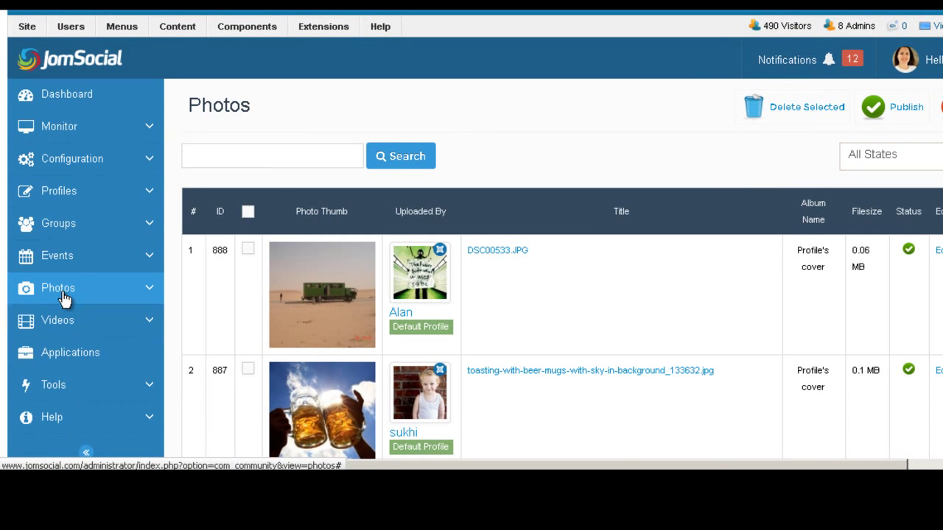
pyautogui.click(72, 320)
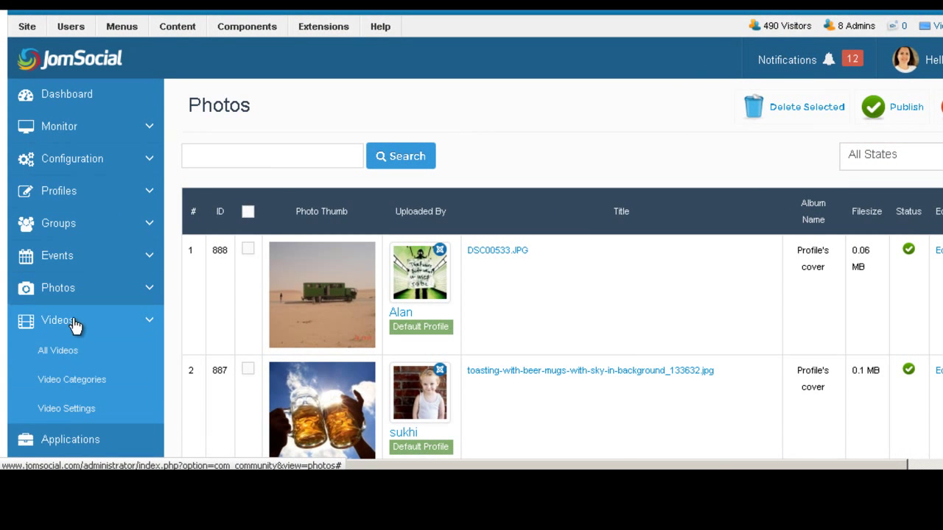
pyautogui.click(120, 344)
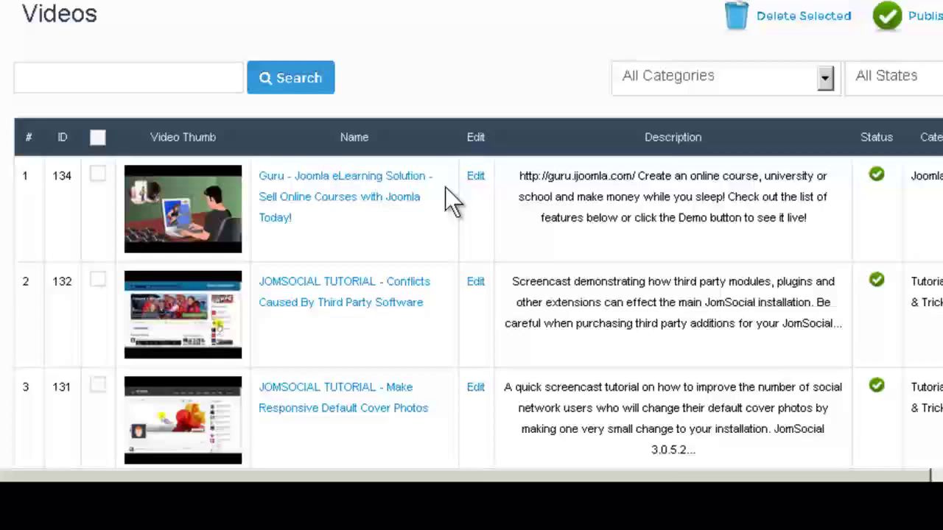
pyautogui.scroll(-3, 445, 187)
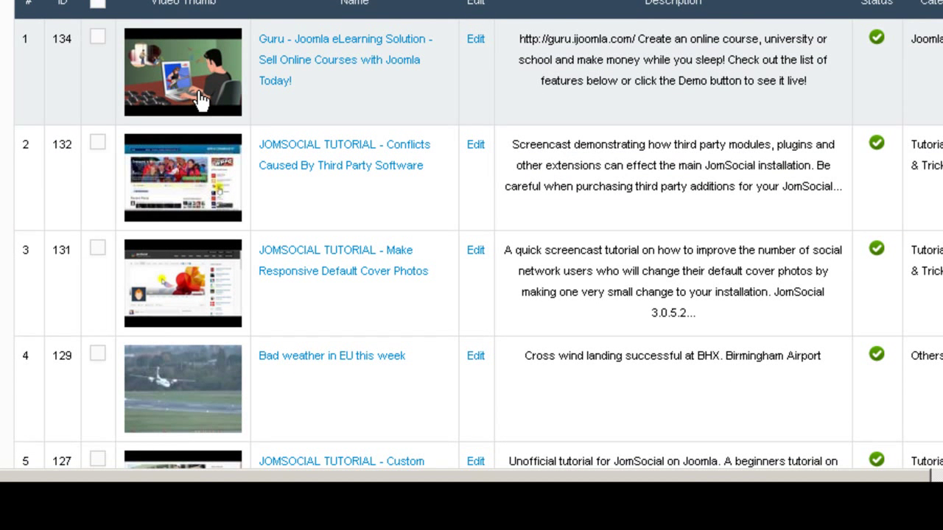
pyautogui.click(201, 99)
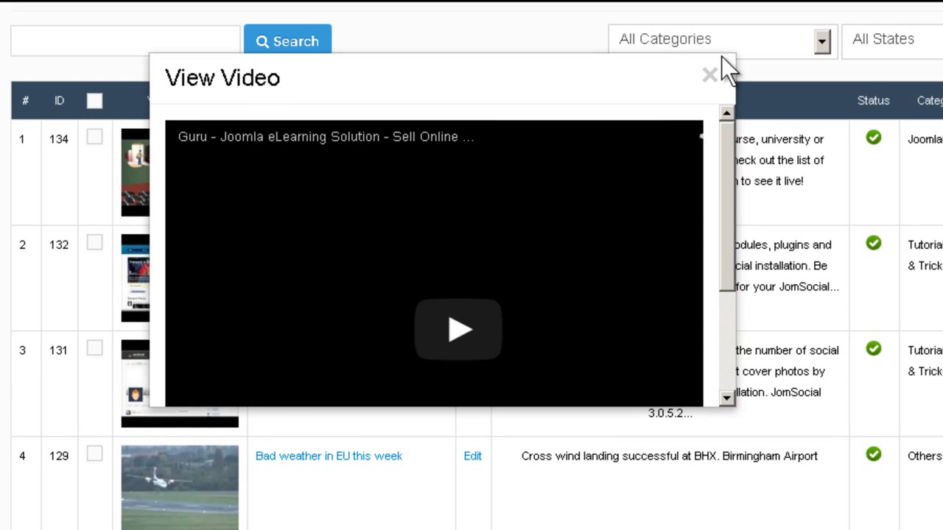
pyautogui.click(710, 76)
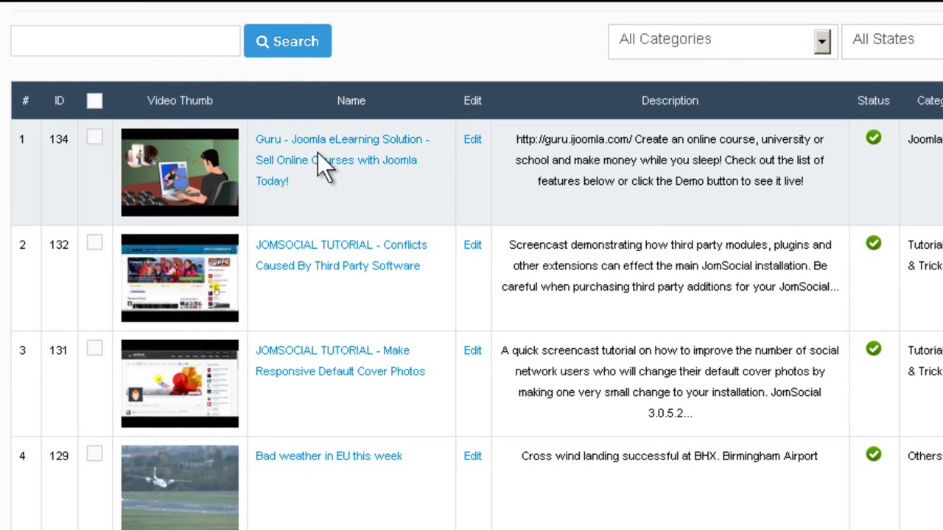
# Open the Guru - Joomla eLearning Solution video for editing and examine its description text
pyautogui.click(473, 142)
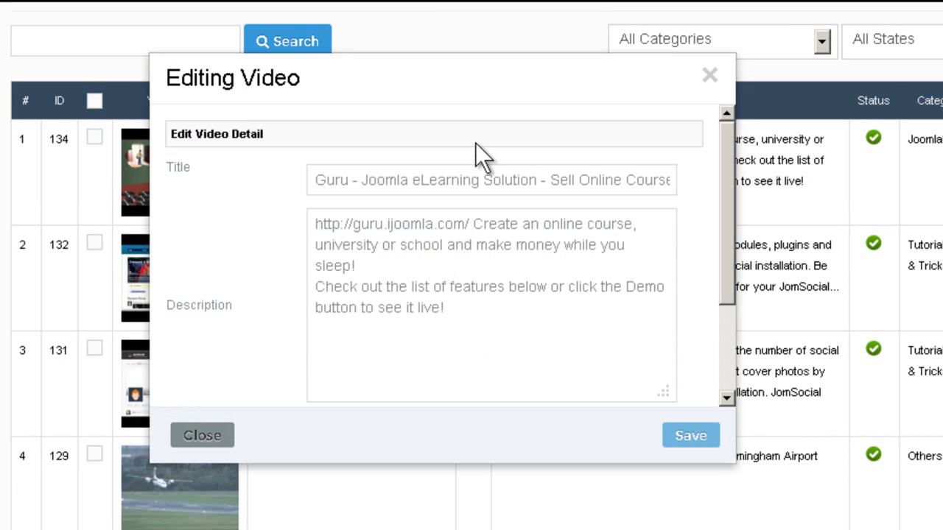
pyautogui.click(503, 214)
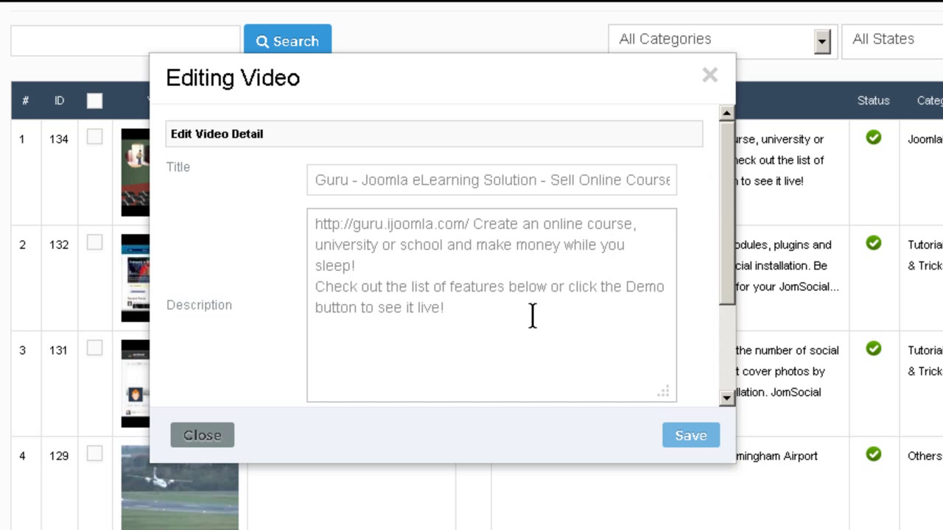
pyautogui.moveTo(534, 328); pyautogui.dragTo(316, 222)
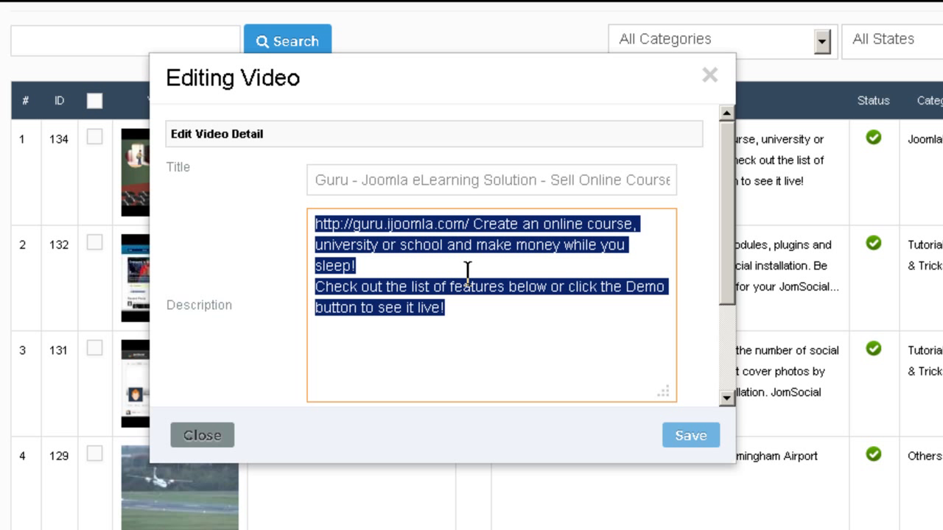
pyautogui.click(349, 231)
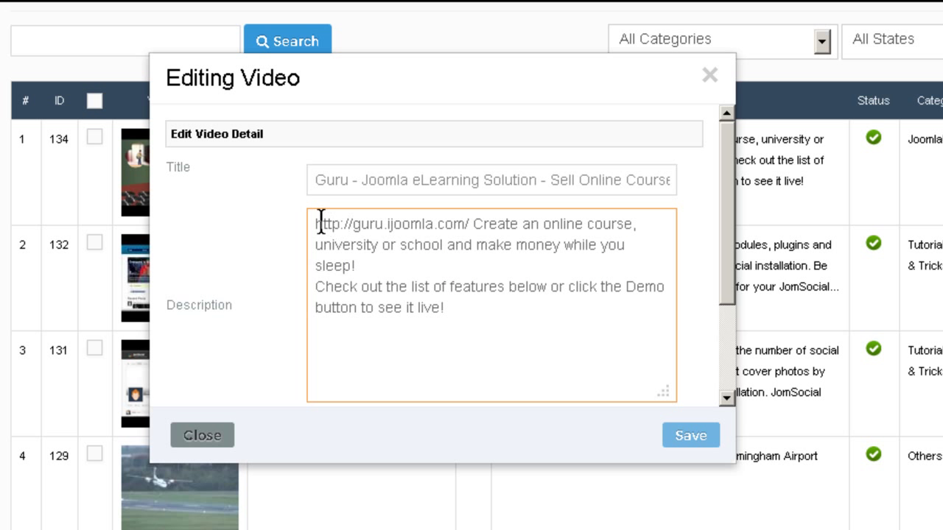
pyautogui.moveTo(318, 222); pyautogui.dragTo(495, 304)
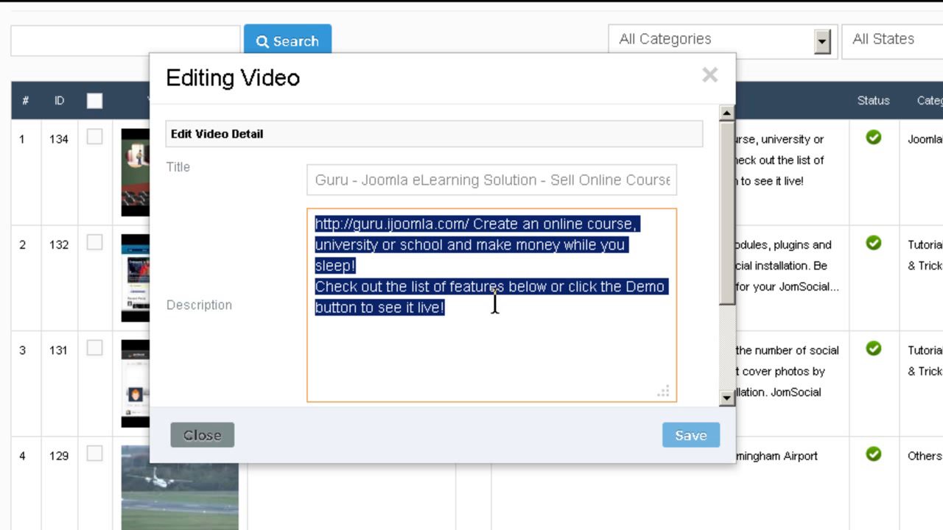
pyautogui.click(369, 268)
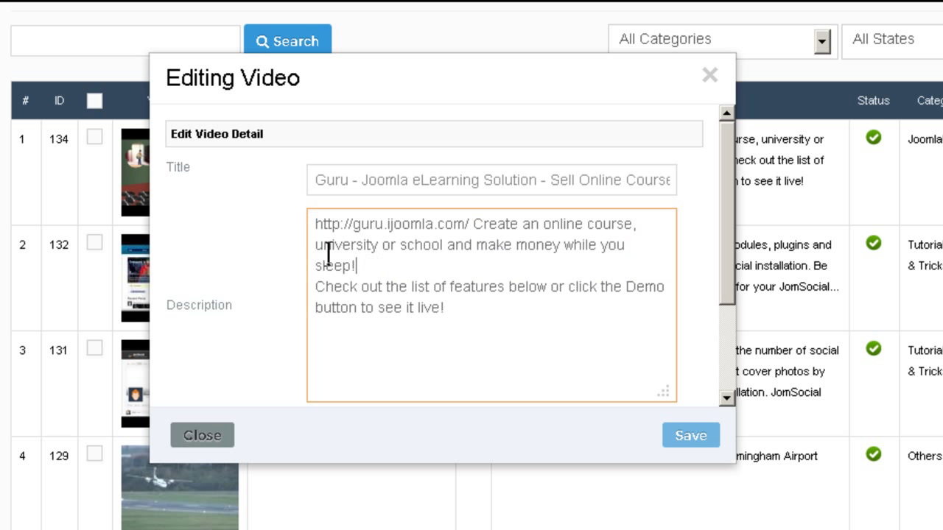
pyautogui.moveTo(311, 227); pyautogui.dragTo(474, 310)
# Examine the video's title, category and Who Can See fields, and close the dialog without saving
pyautogui.click(329, 180)
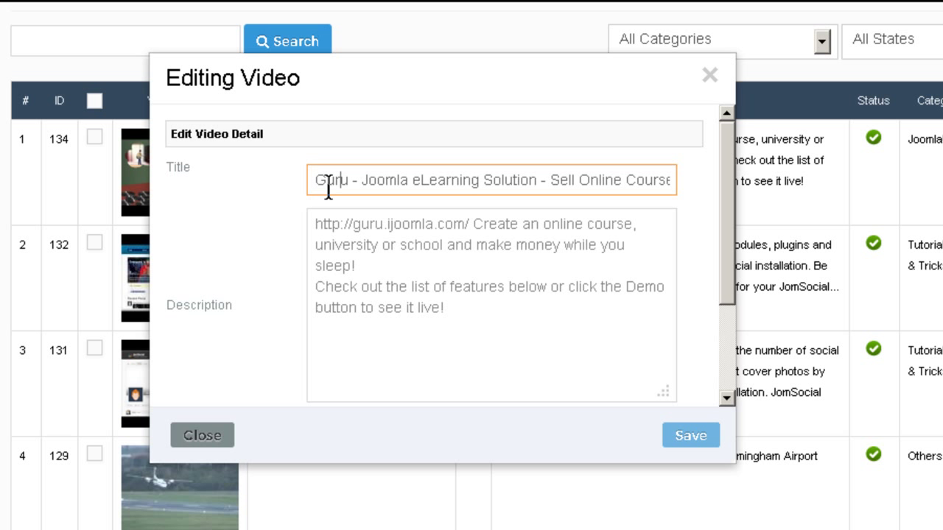
pyautogui.moveTo(319, 180); pyautogui.dragTo(665, 176)
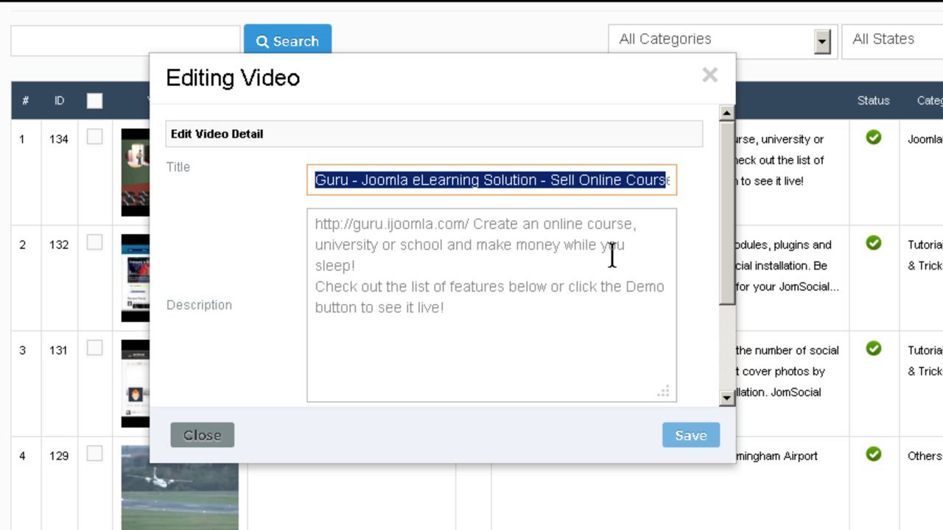
pyautogui.scroll(-3, 615, 264)
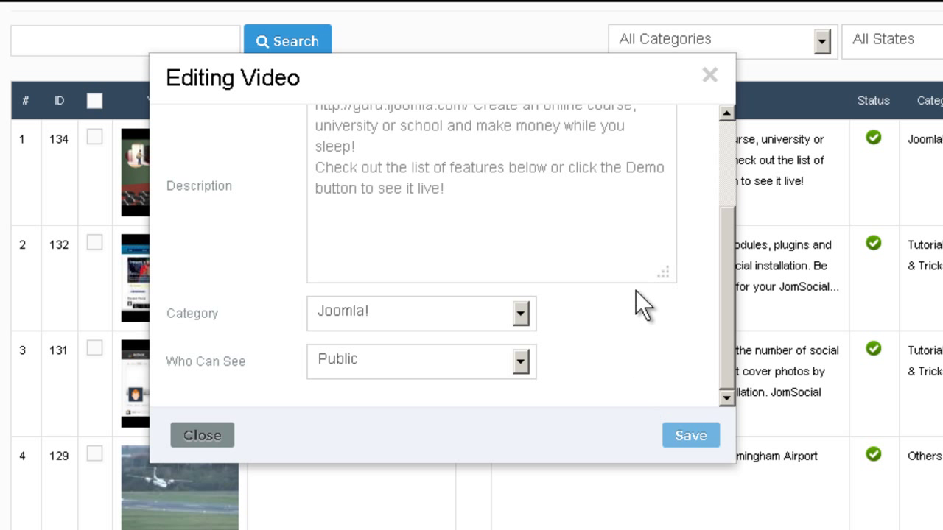
pyautogui.scroll(3, 635, 291)
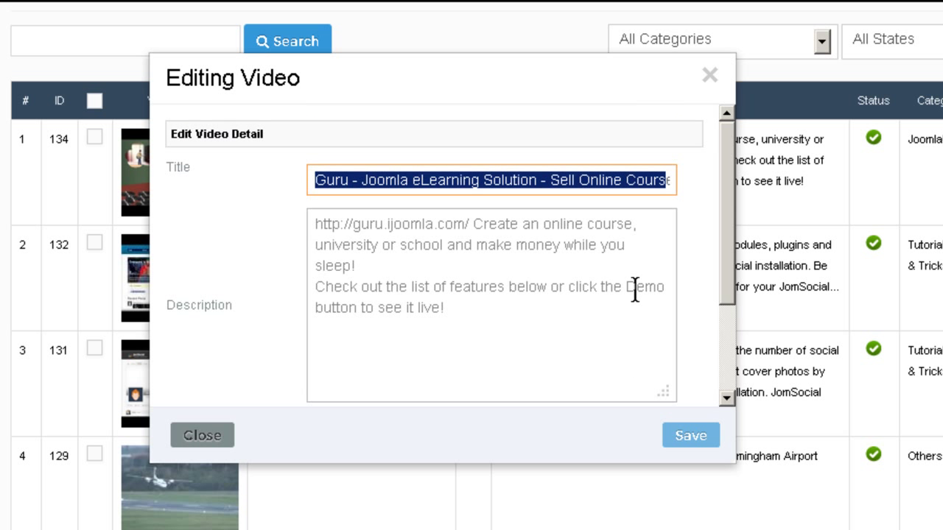
pyautogui.click(712, 82)
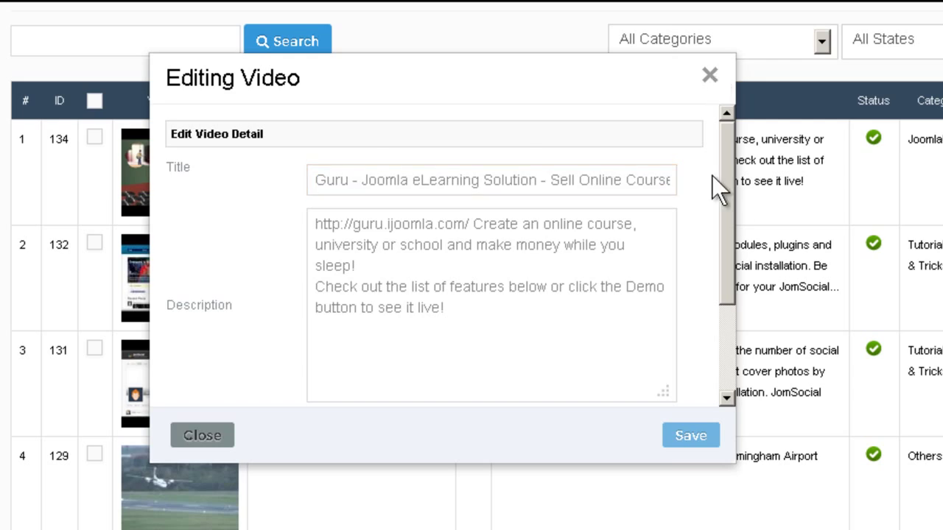
# Look further through the video list and open the Applications page
pyautogui.scroll(-1, 696, 223)
pyautogui.scroll(-5, 694, 224)
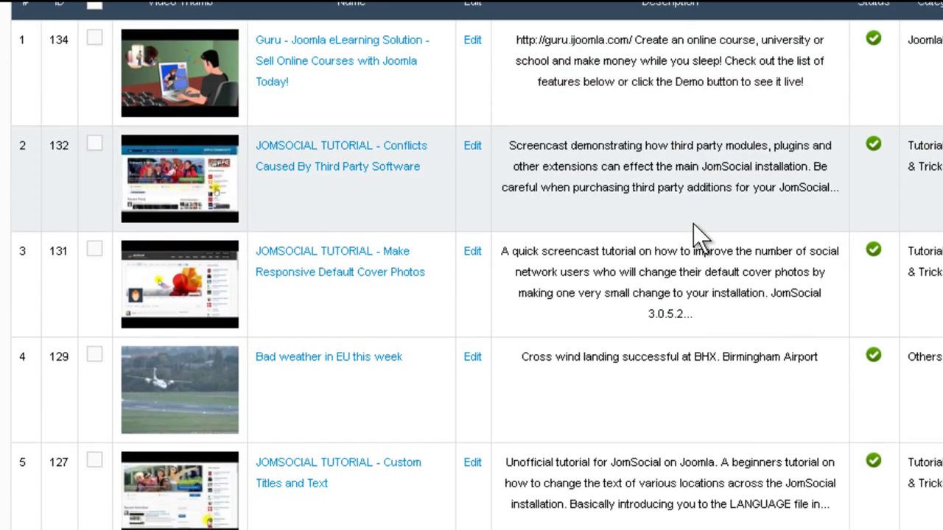
pyautogui.scroll(6, 693, 224)
pyautogui.scroll(3, 693, 224)
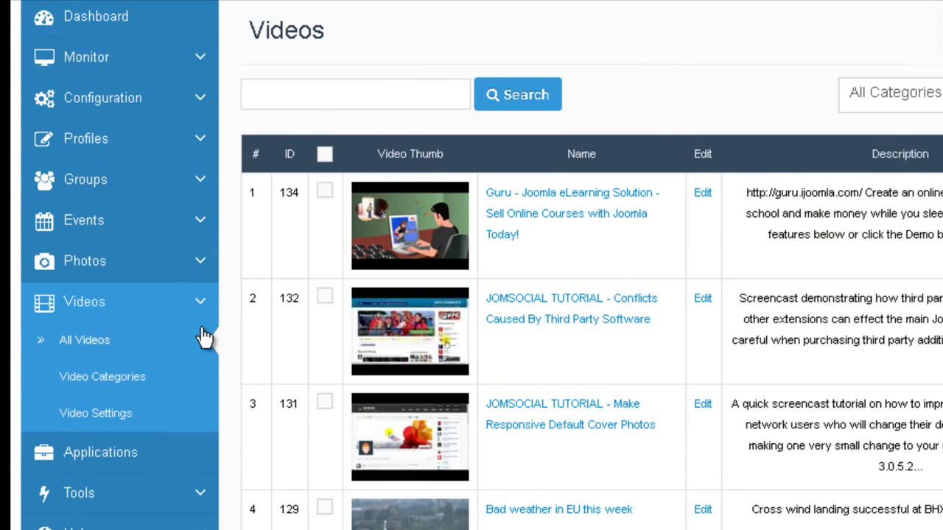
pyautogui.scroll(-3, 184, 375)
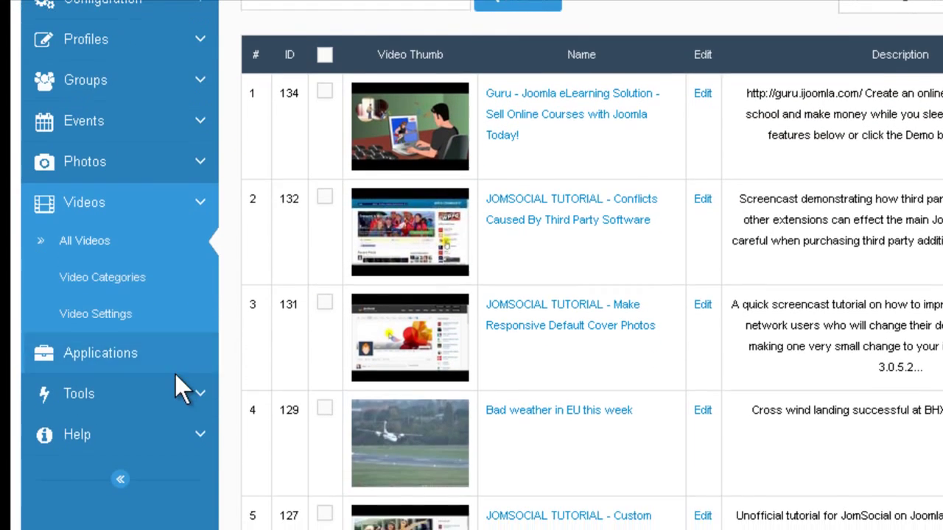
pyautogui.click(133, 355)
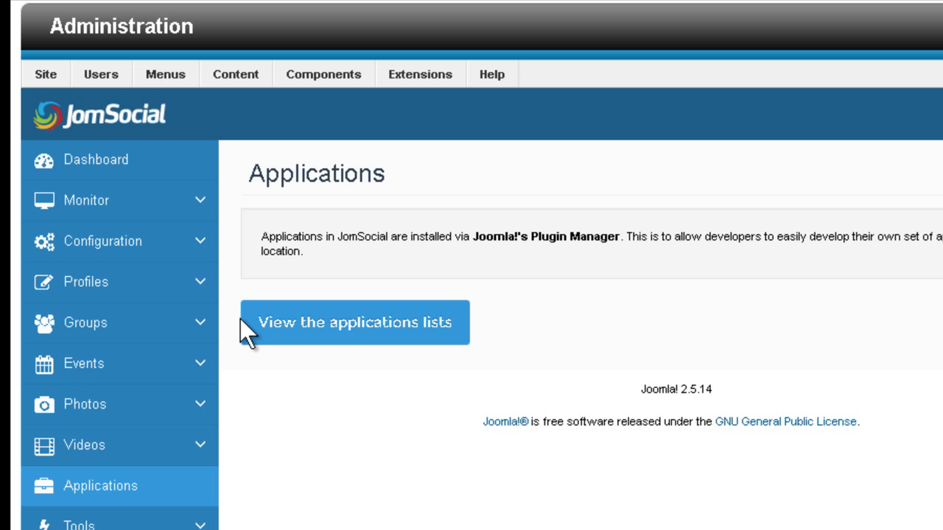
# View the applications list in the plug-in manager, check the community type filter, and return to the Applications page
pyautogui.click(346, 332)
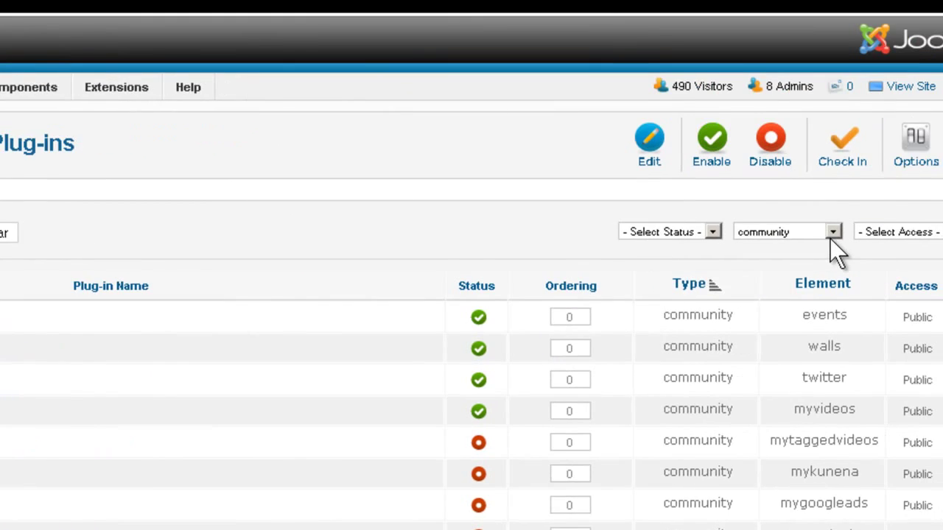
pyautogui.click(764, 236)
pyautogui.click(761, 237)
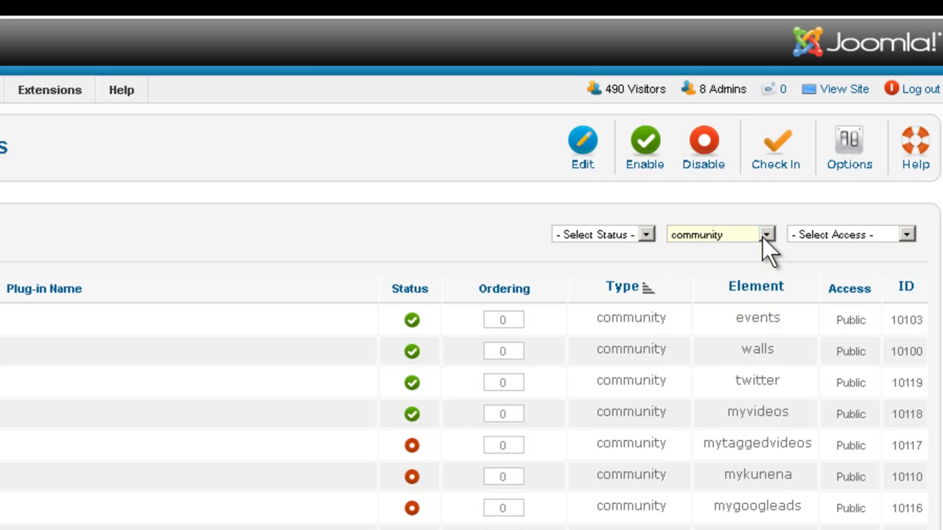
pyautogui.scroll(-5, 224, 265)
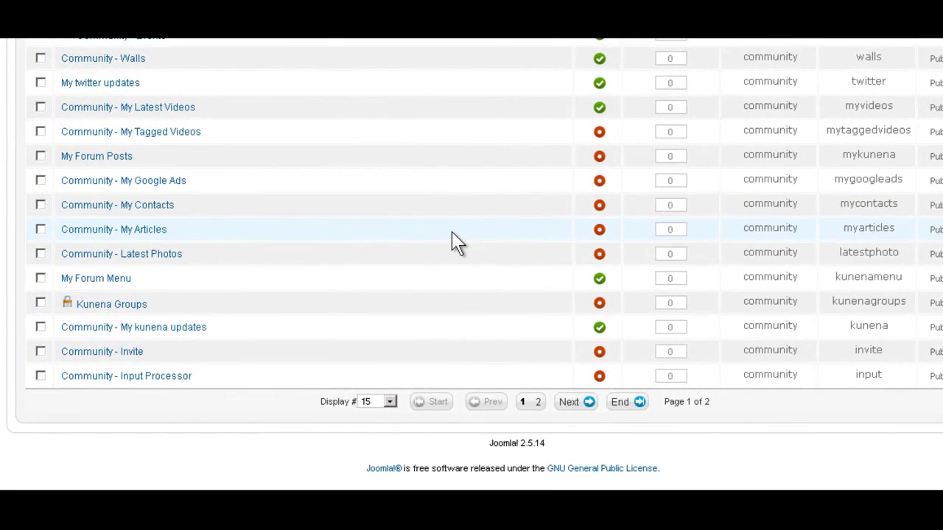
pyautogui.scroll(3, 372, 254)
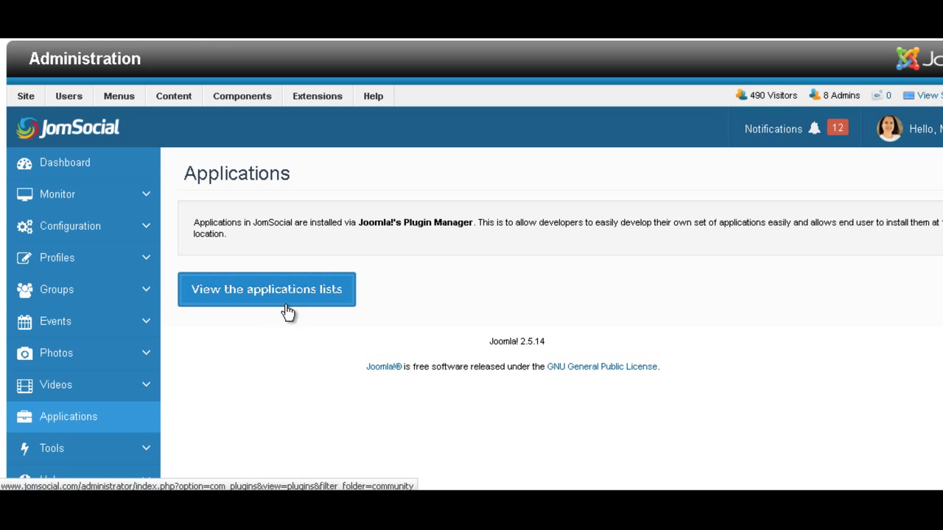
# Open the Mass Messaging page of the Tools section and look over its form
pyautogui.scroll(-1, 287, 313)
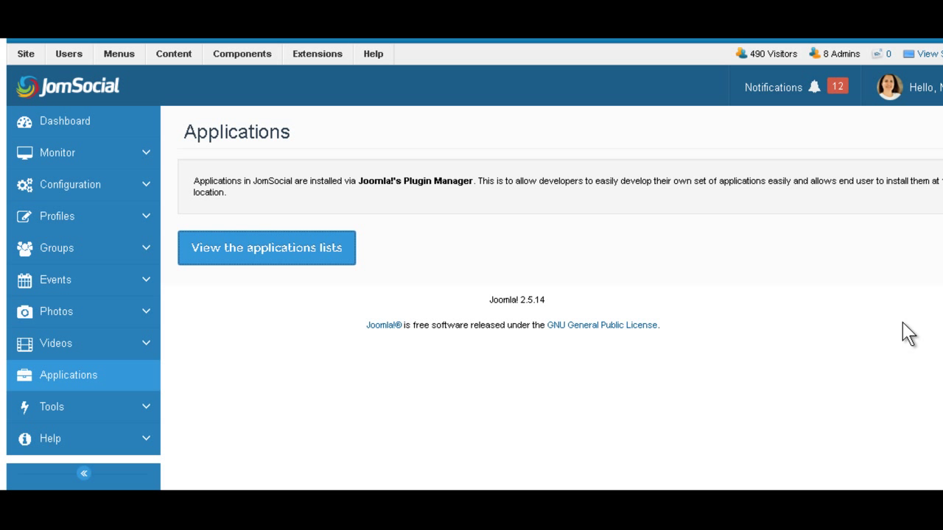
pyautogui.click(120, 408)
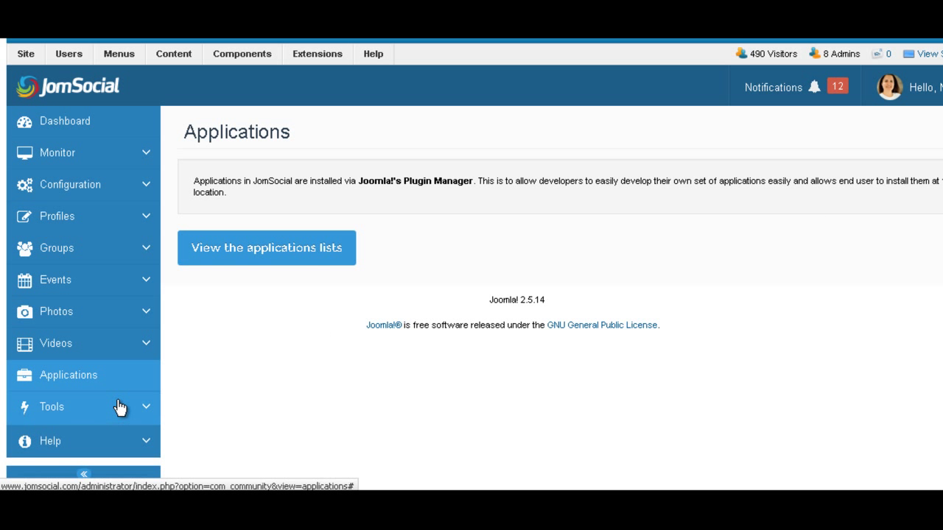
pyautogui.scroll(-1, 120, 407)
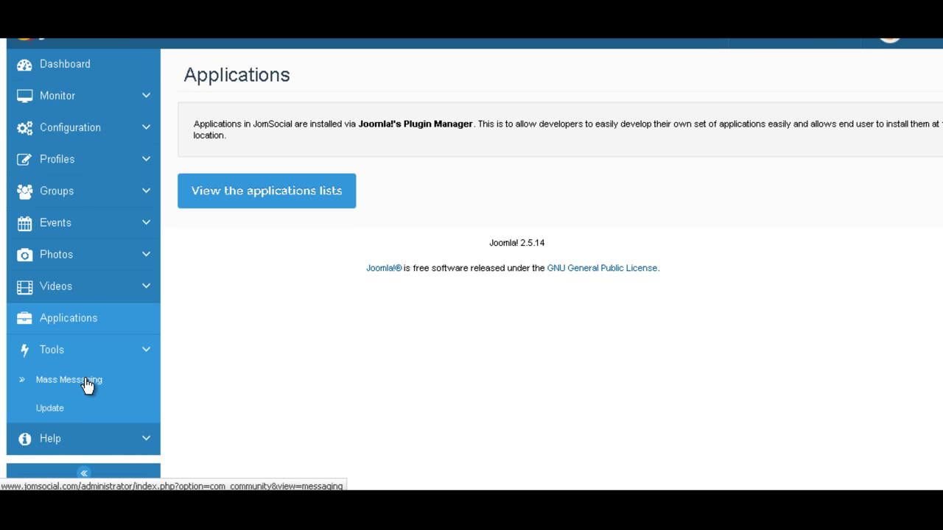
pyautogui.click(86, 385)
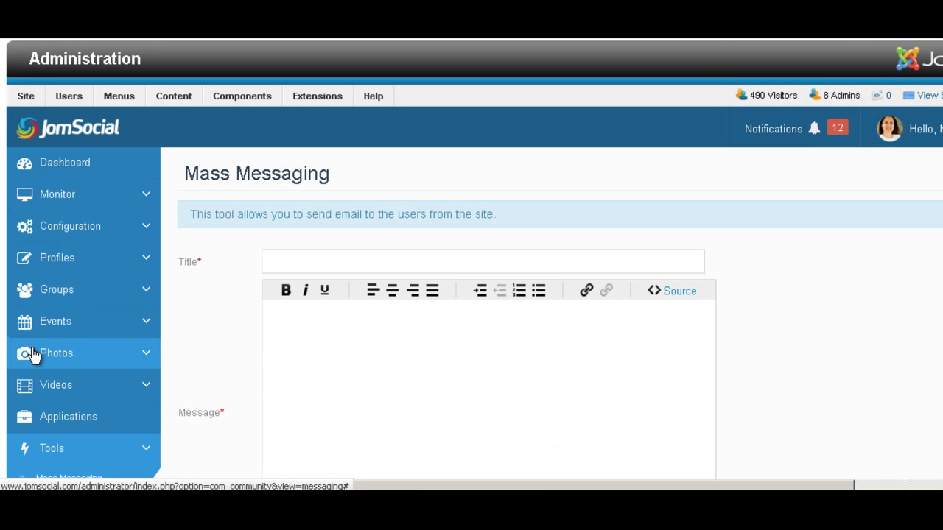
pyautogui.scroll(-3, 32, 358)
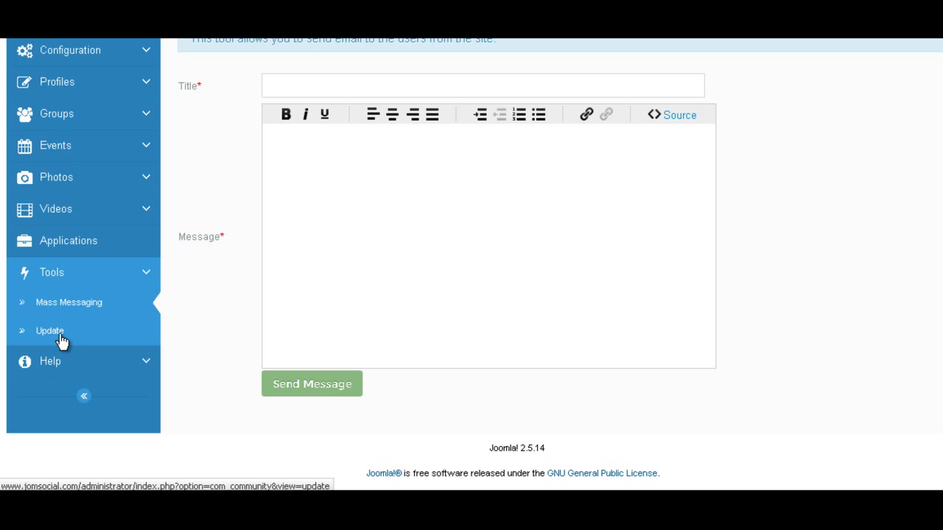
# Check the Title and Message fields without entering text, and expand the Help section to view its entries
pyautogui.click(309, 87)
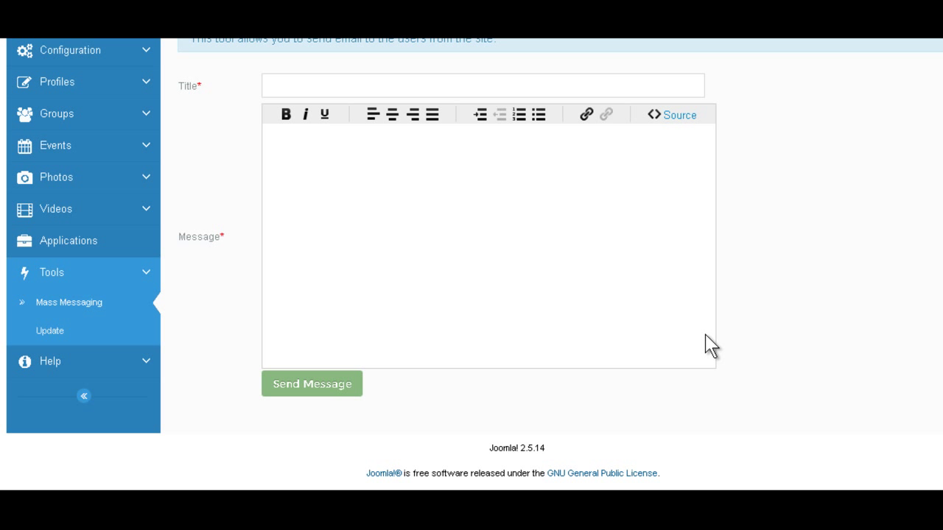
pyautogui.click(359, 169)
pyautogui.scroll(3, 429, 209)
pyautogui.scroll(-2, 432, 207)
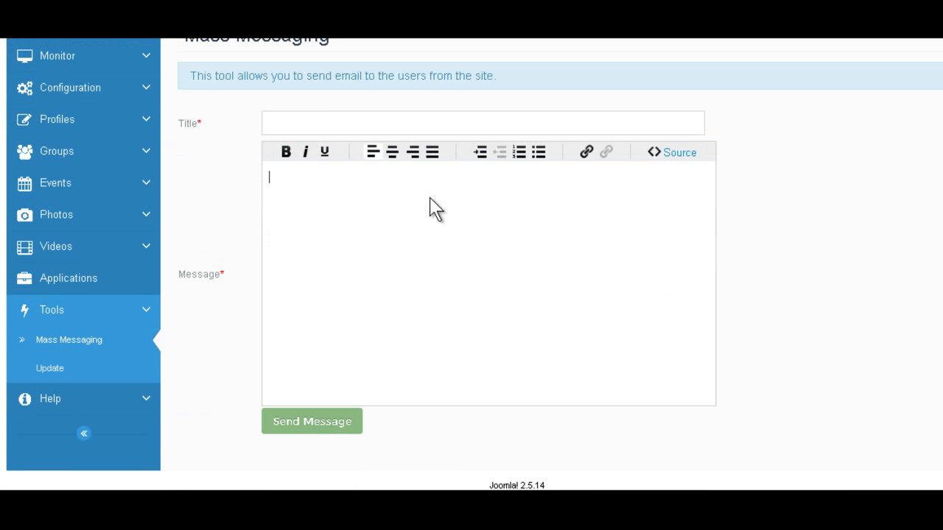
pyautogui.scroll(-1, 436, 210)
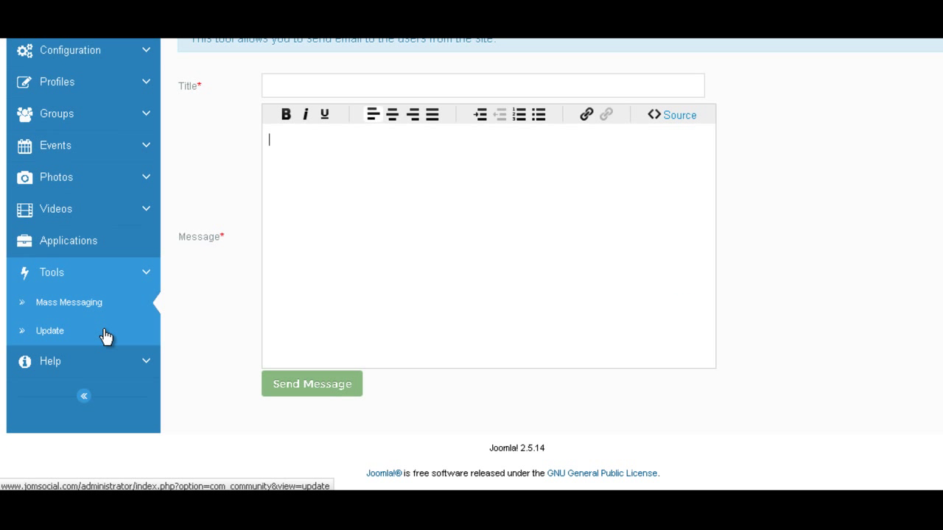
pyautogui.click(114, 361)
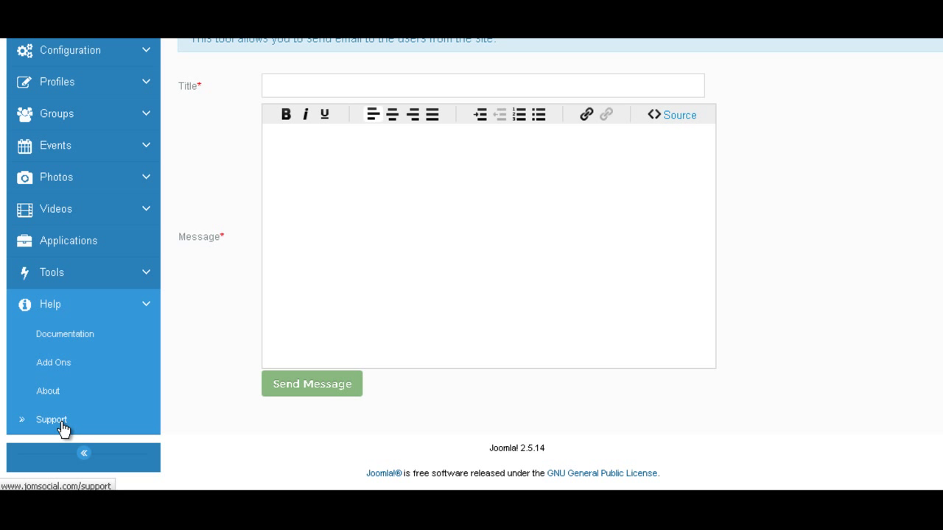
# Open the Update page of the Tools section, check for the latest JomSocial version, and close the update summary
pyautogui.click(74, 276)
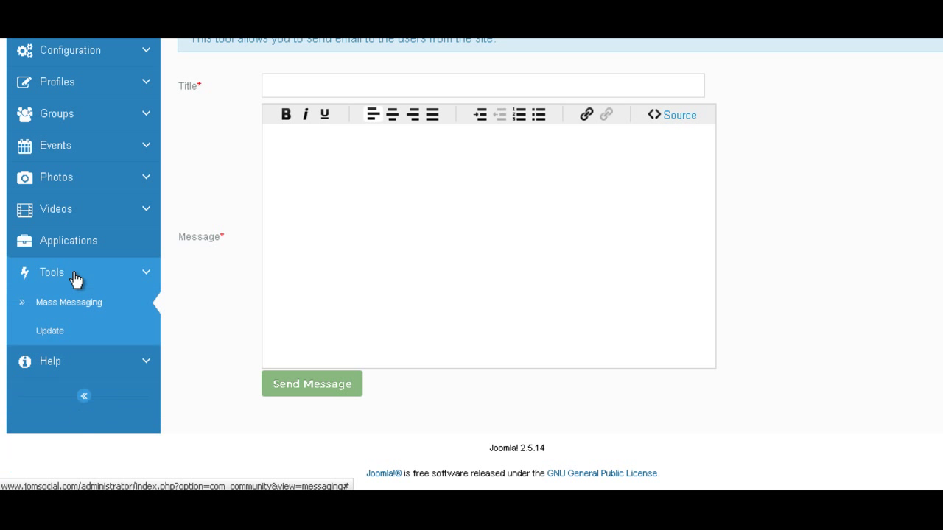
pyautogui.click(71, 335)
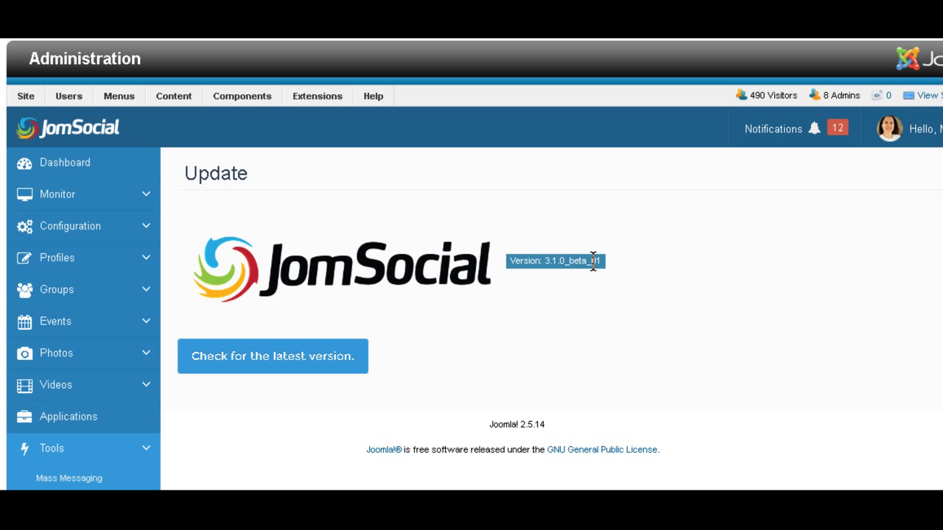
pyautogui.click(246, 367)
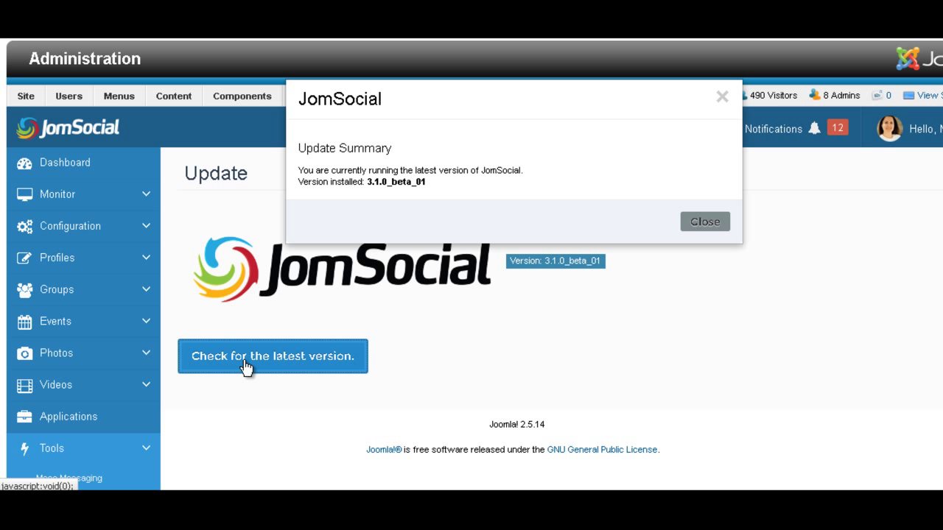
pyautogui.click(720, 100)
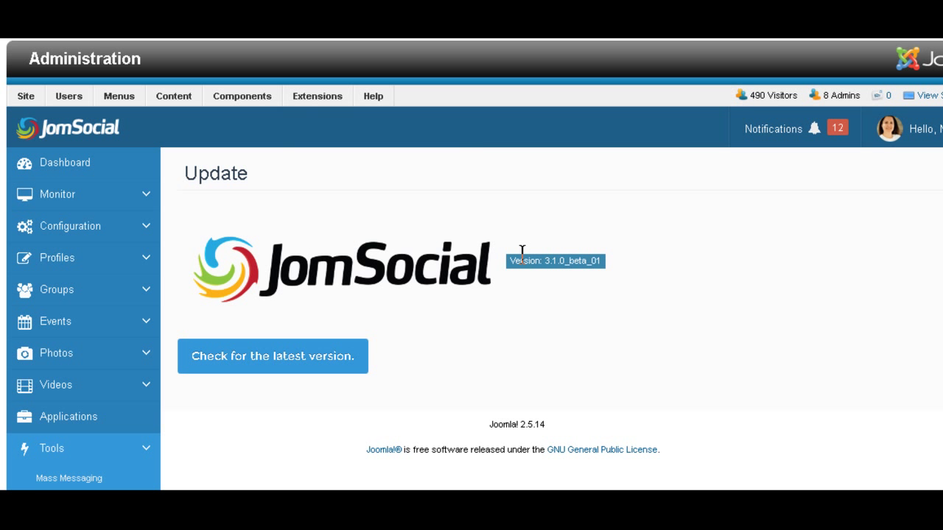